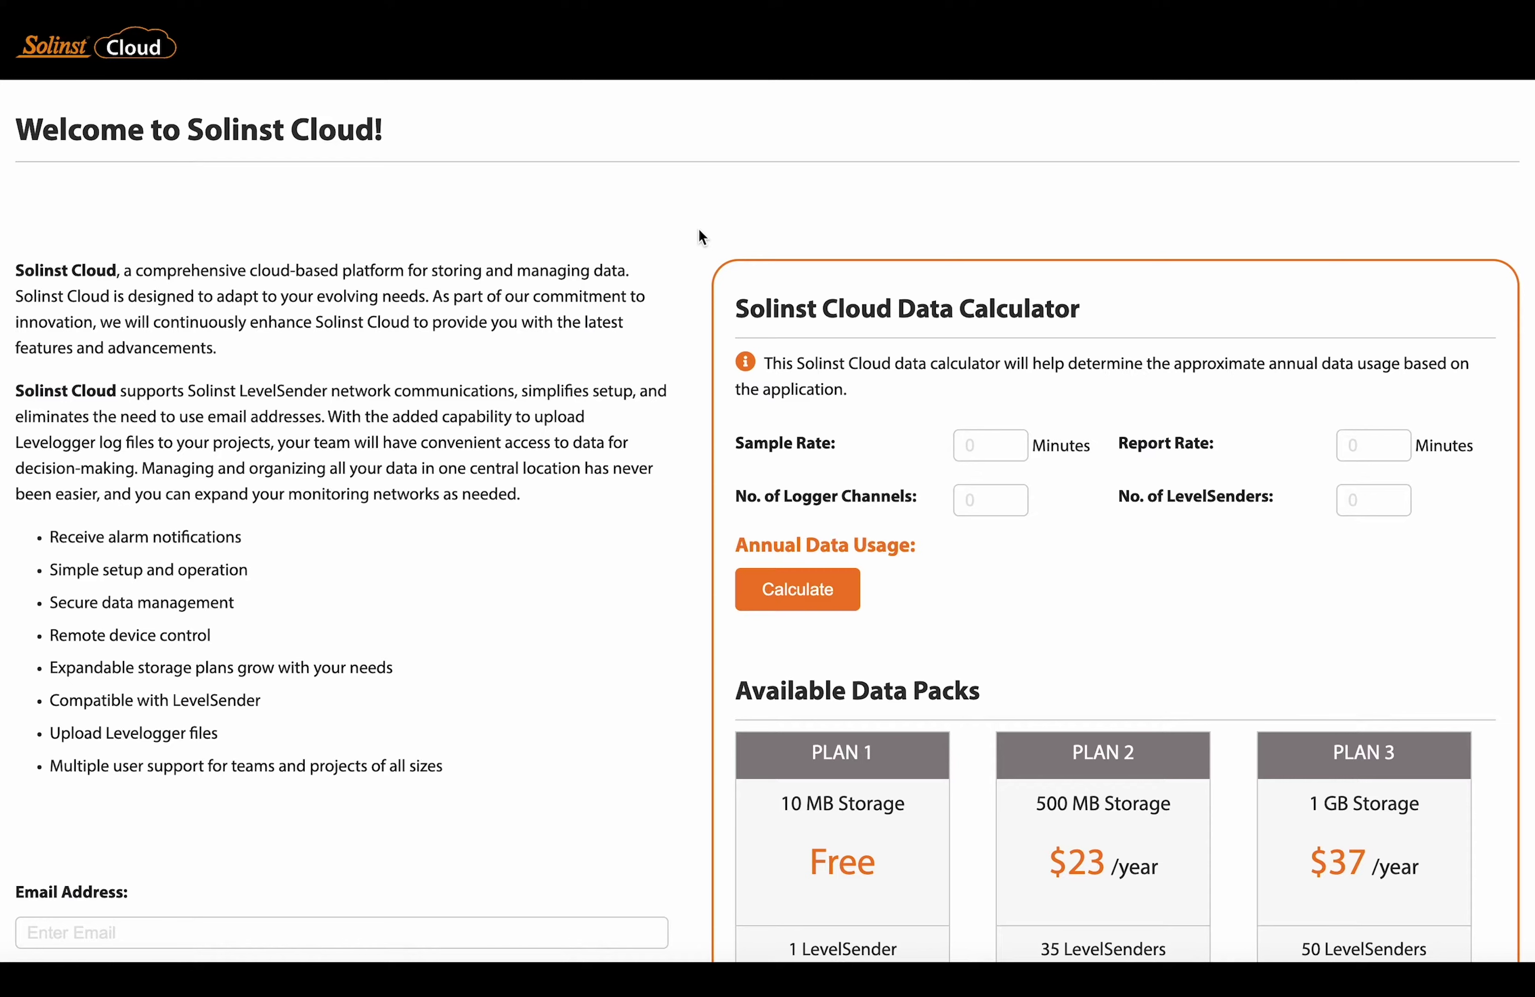
# Enter sample rate 5, report rate 60, 2 logger channels and 1 LevelSender in the calculator
pyautogui.scroll(-10, 699, 231)
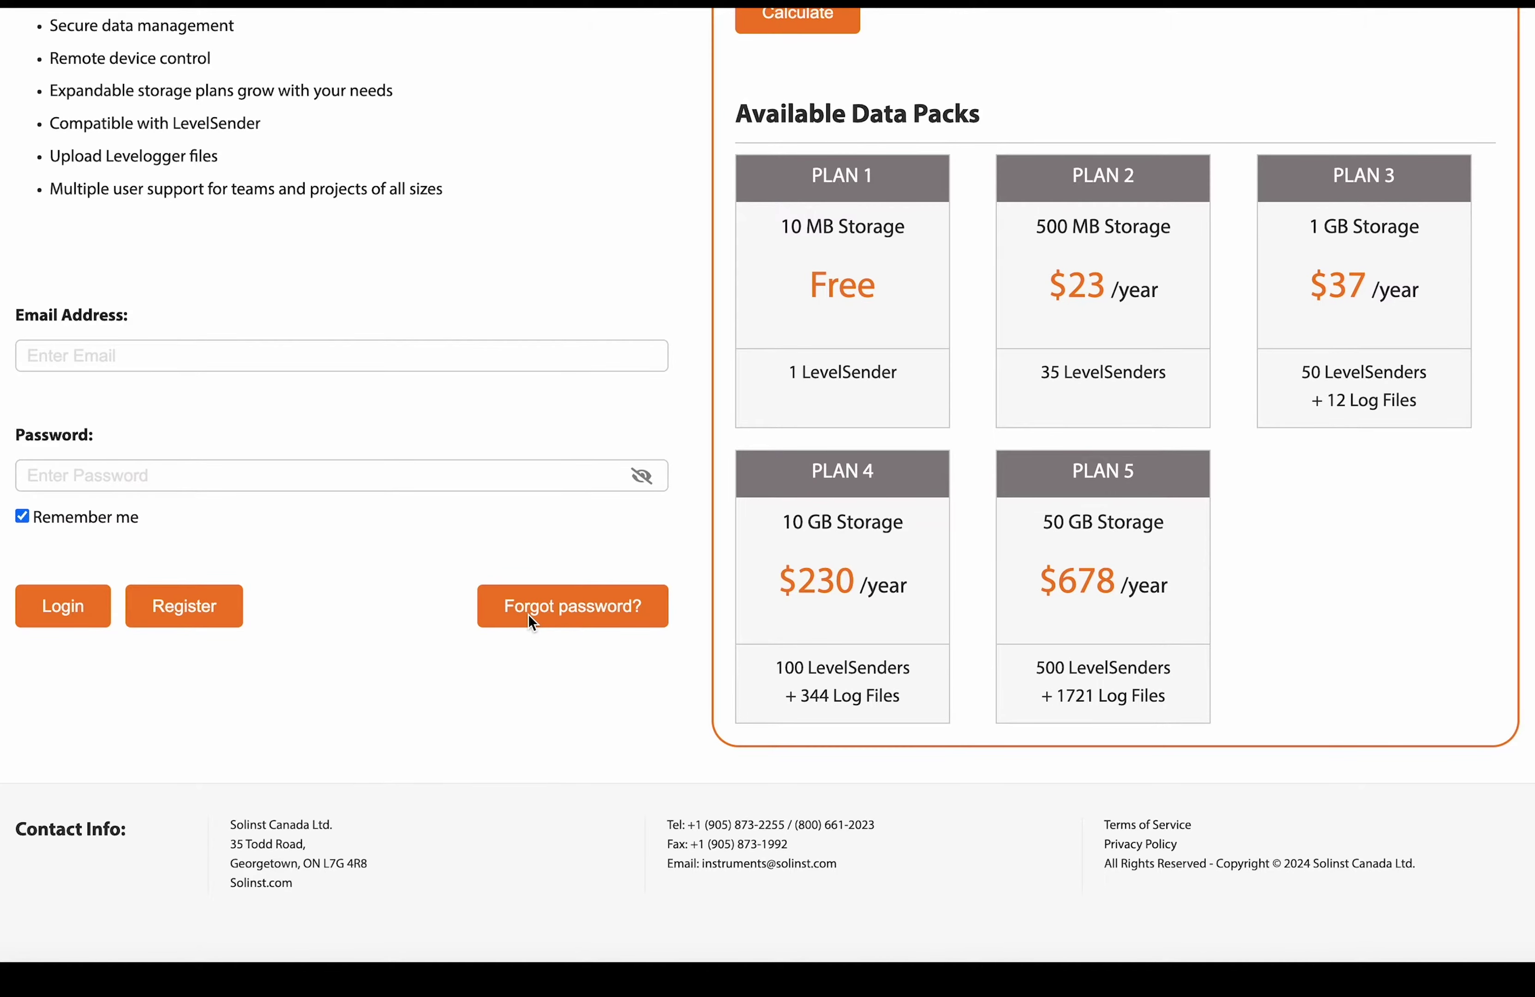
pyautogui.scroll(10, 529, 616)
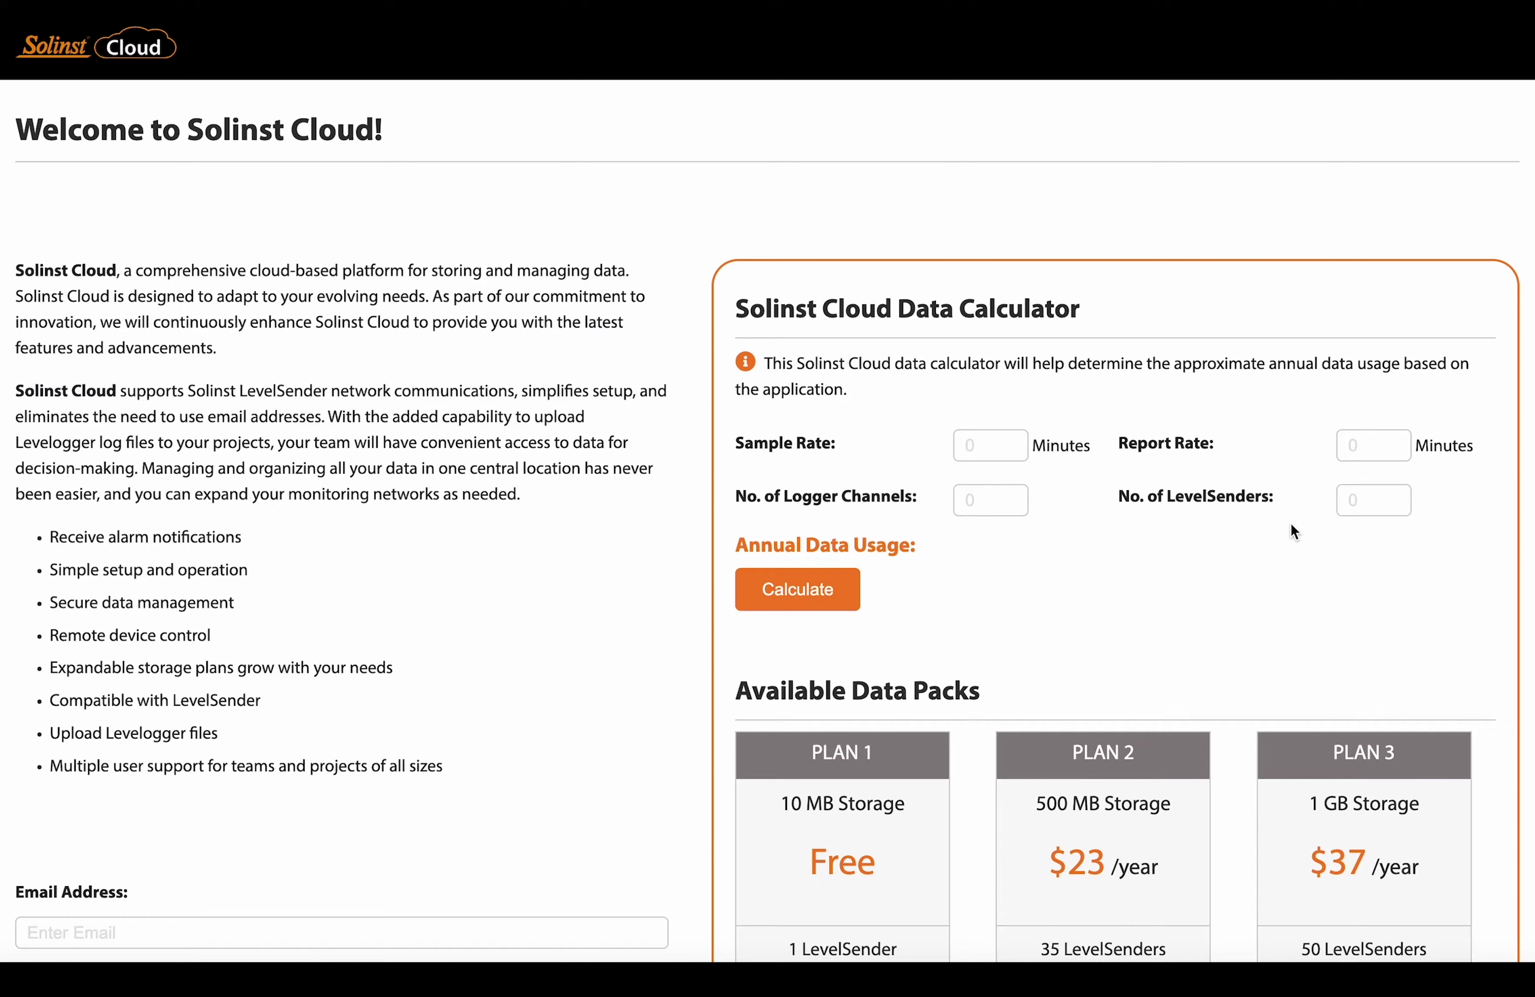
pyautogui.click(982, 446)
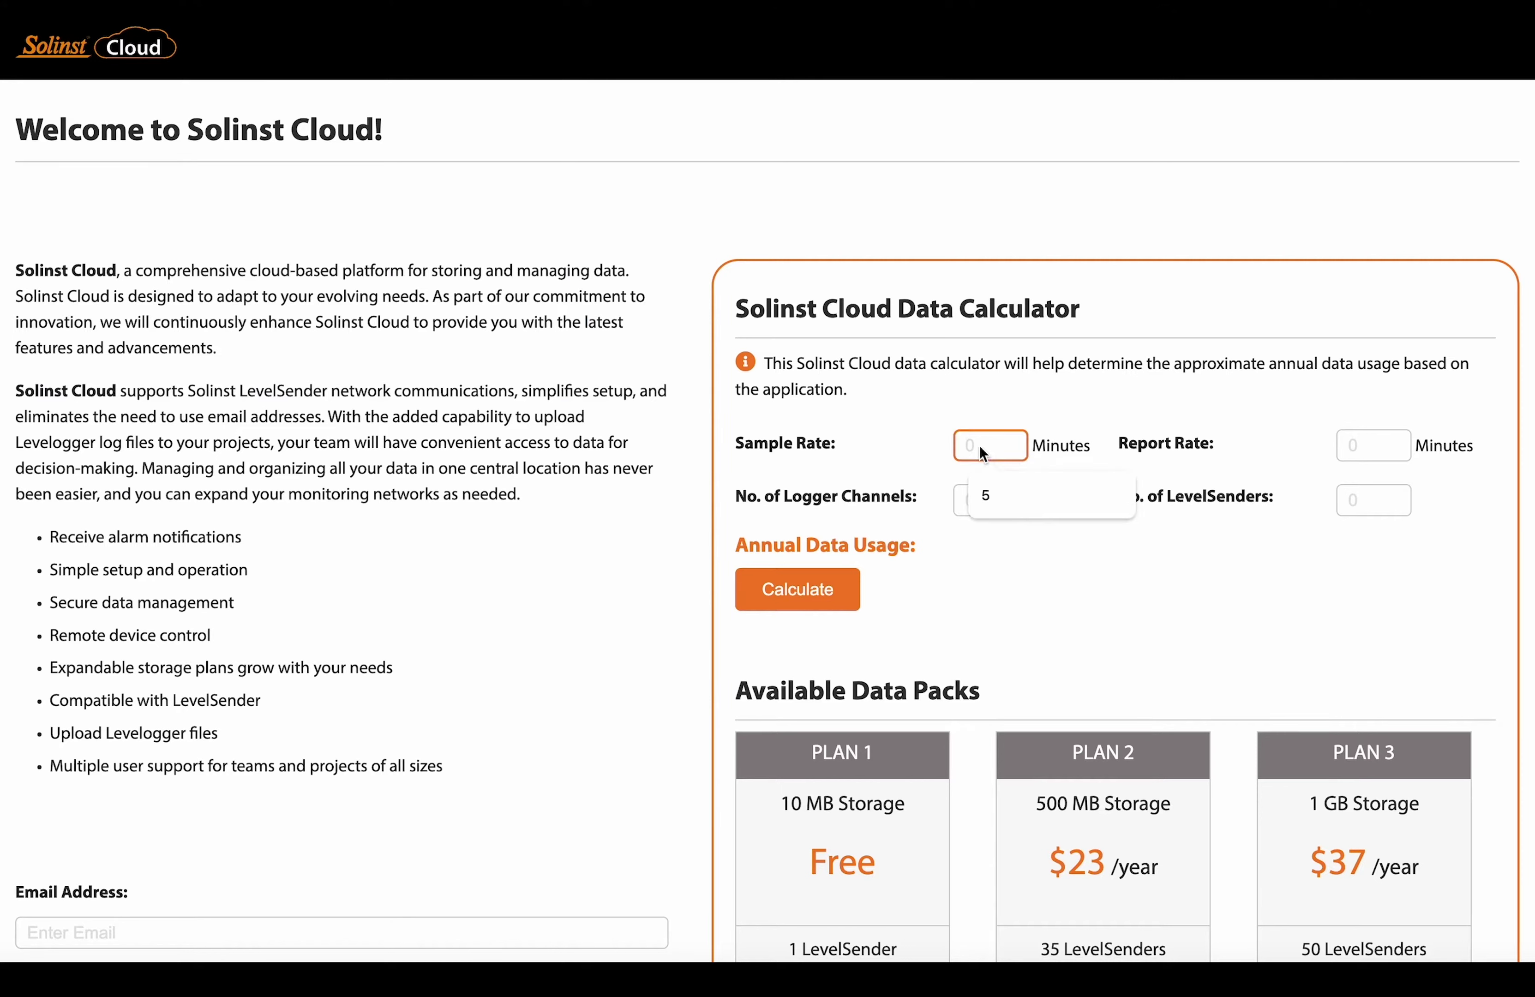
pyautogui.write('5')
pyautogui.click(1349, 447)
pyautogui.write('60')
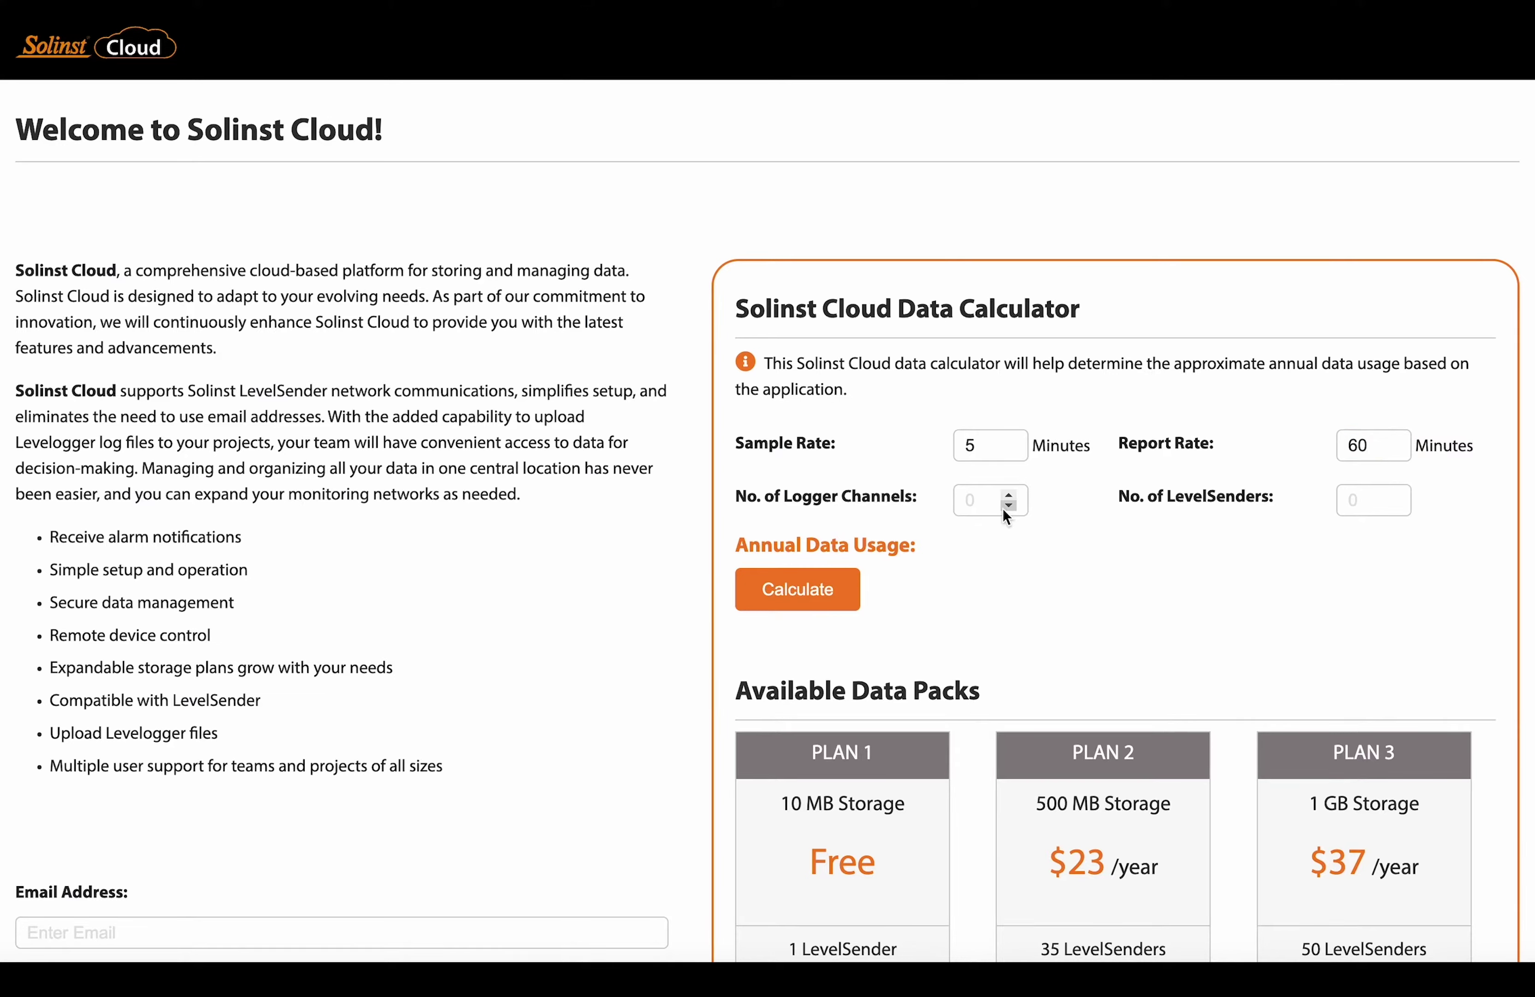
pyautogui.click(969, 504)
pyautogui.write('2')
pyautogui.click(1353, 505)
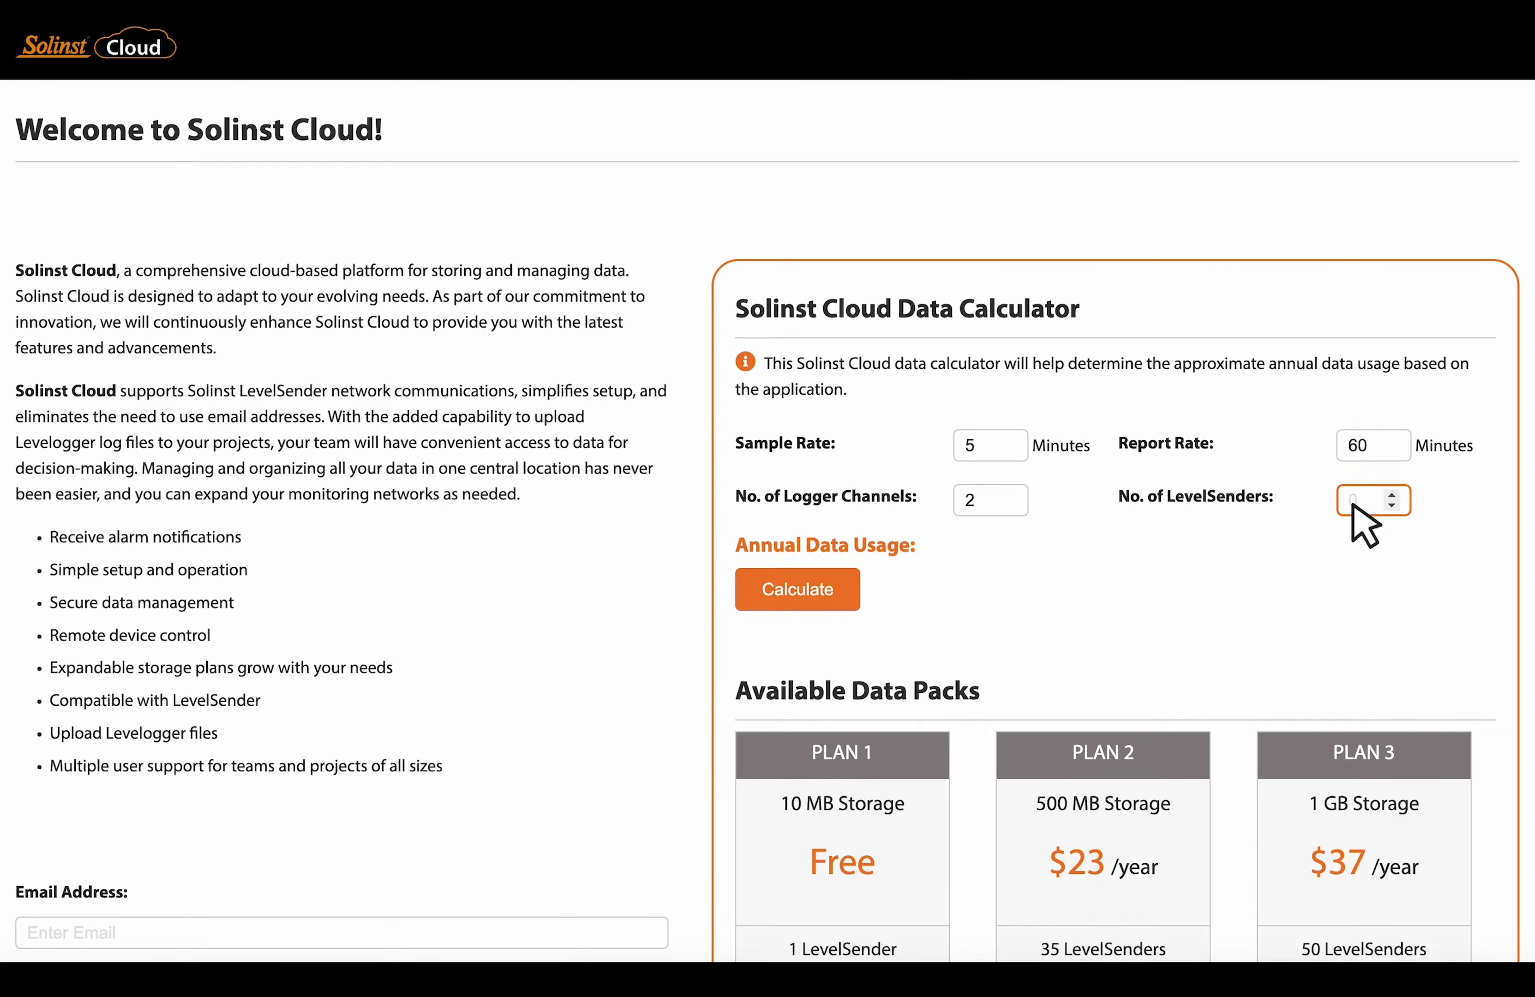
pyautogui.write('1')
# Calculate the annual data usage and review the 1.20 MB result
pyautogui.click(817, 588)
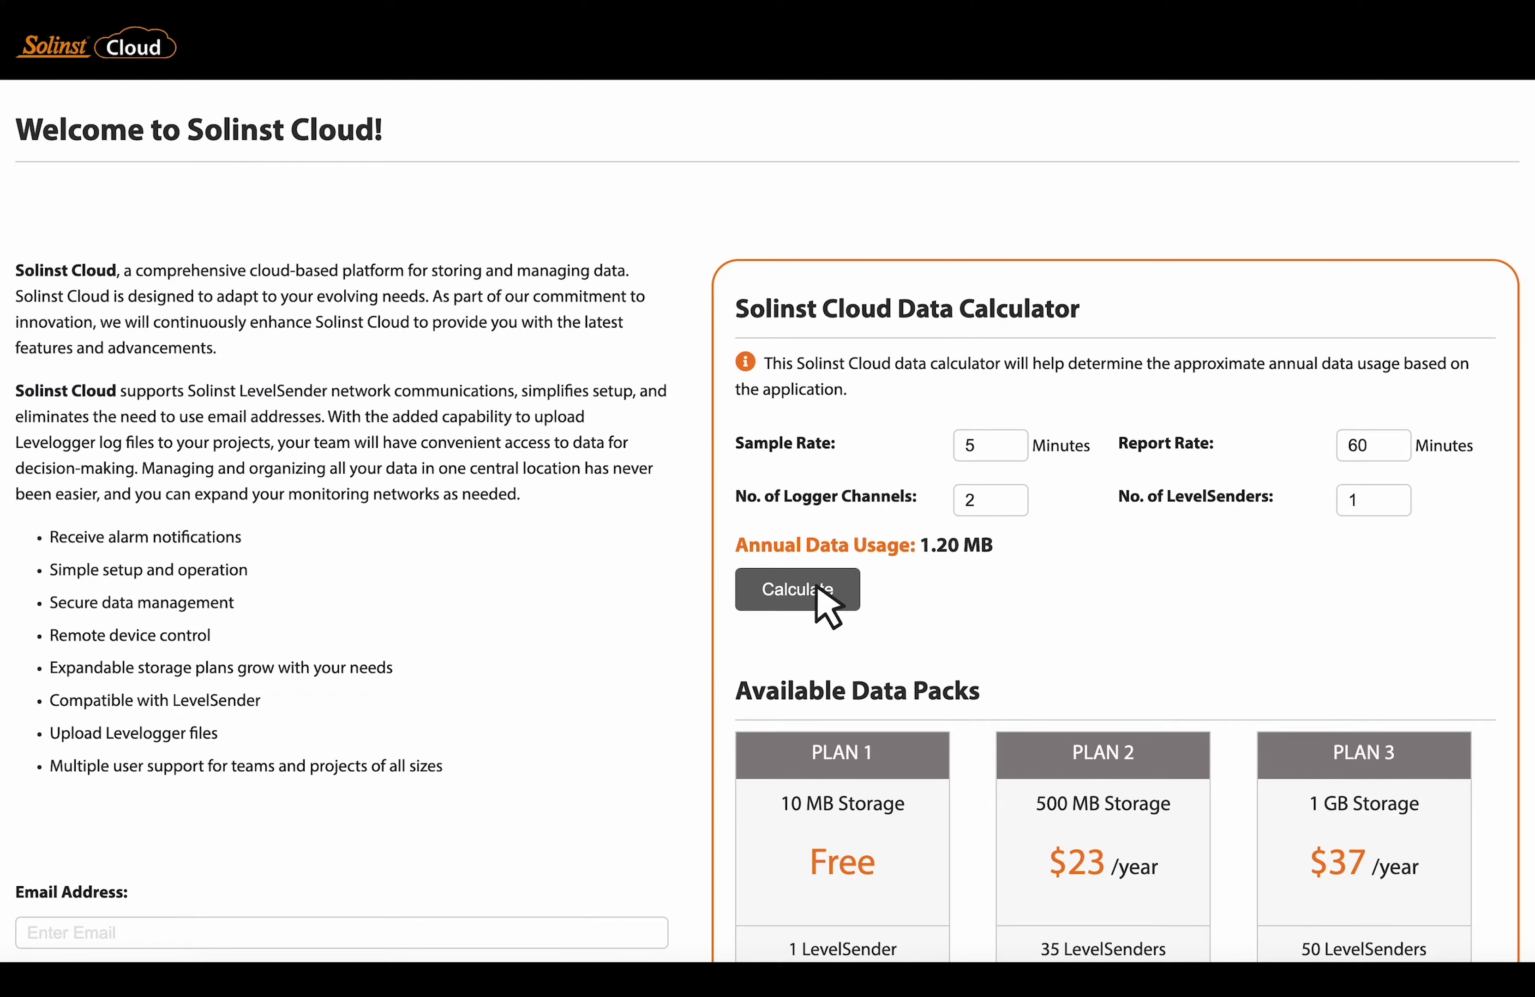
pyautogui.scroll(-6, 1075, 639)
pyautogui.scroll(-1, 1079, 641)
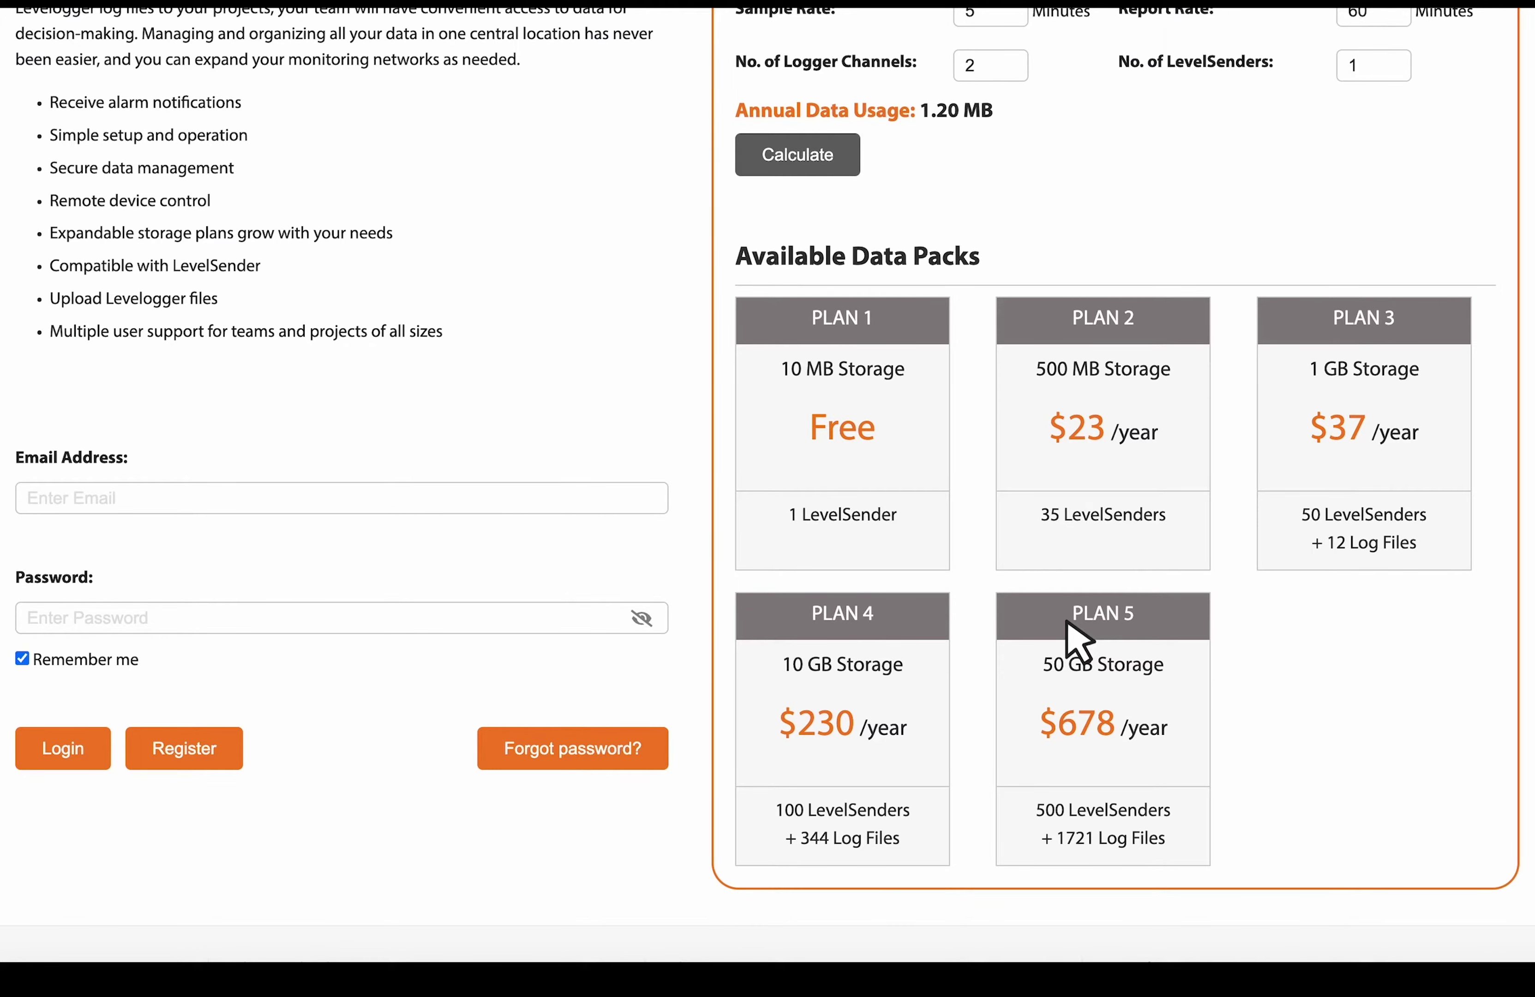
pyautogui.scroll(7, 1078, 641)
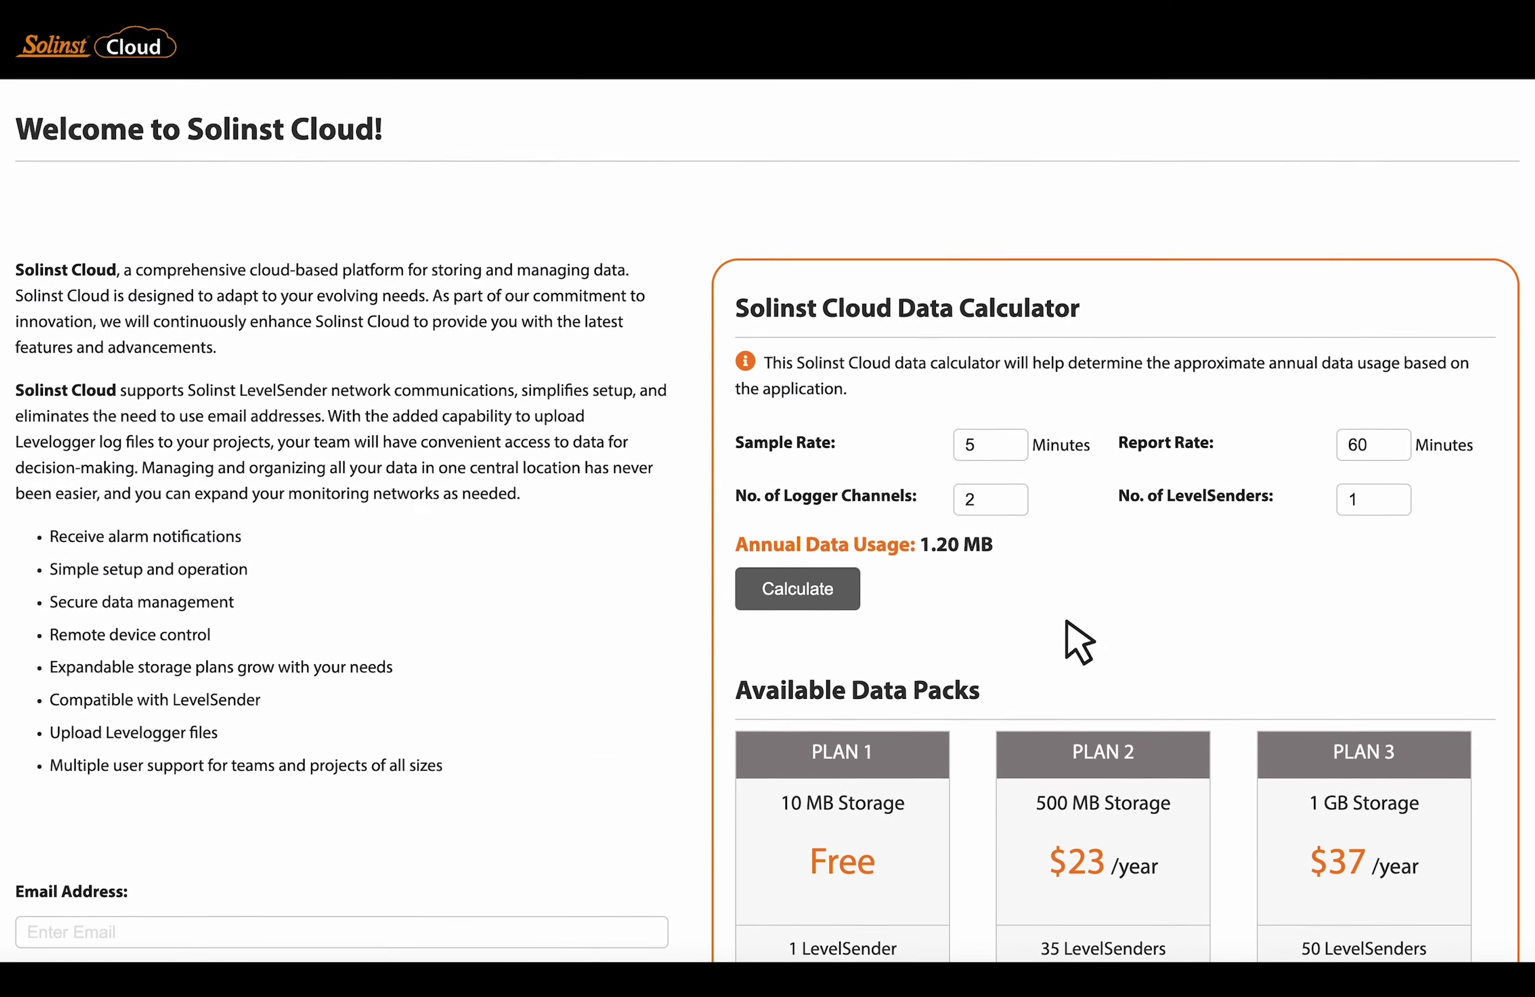
pyautogui.scroll(-5, 542, 589)
pyautogui.scroll(-2, 540, 588)
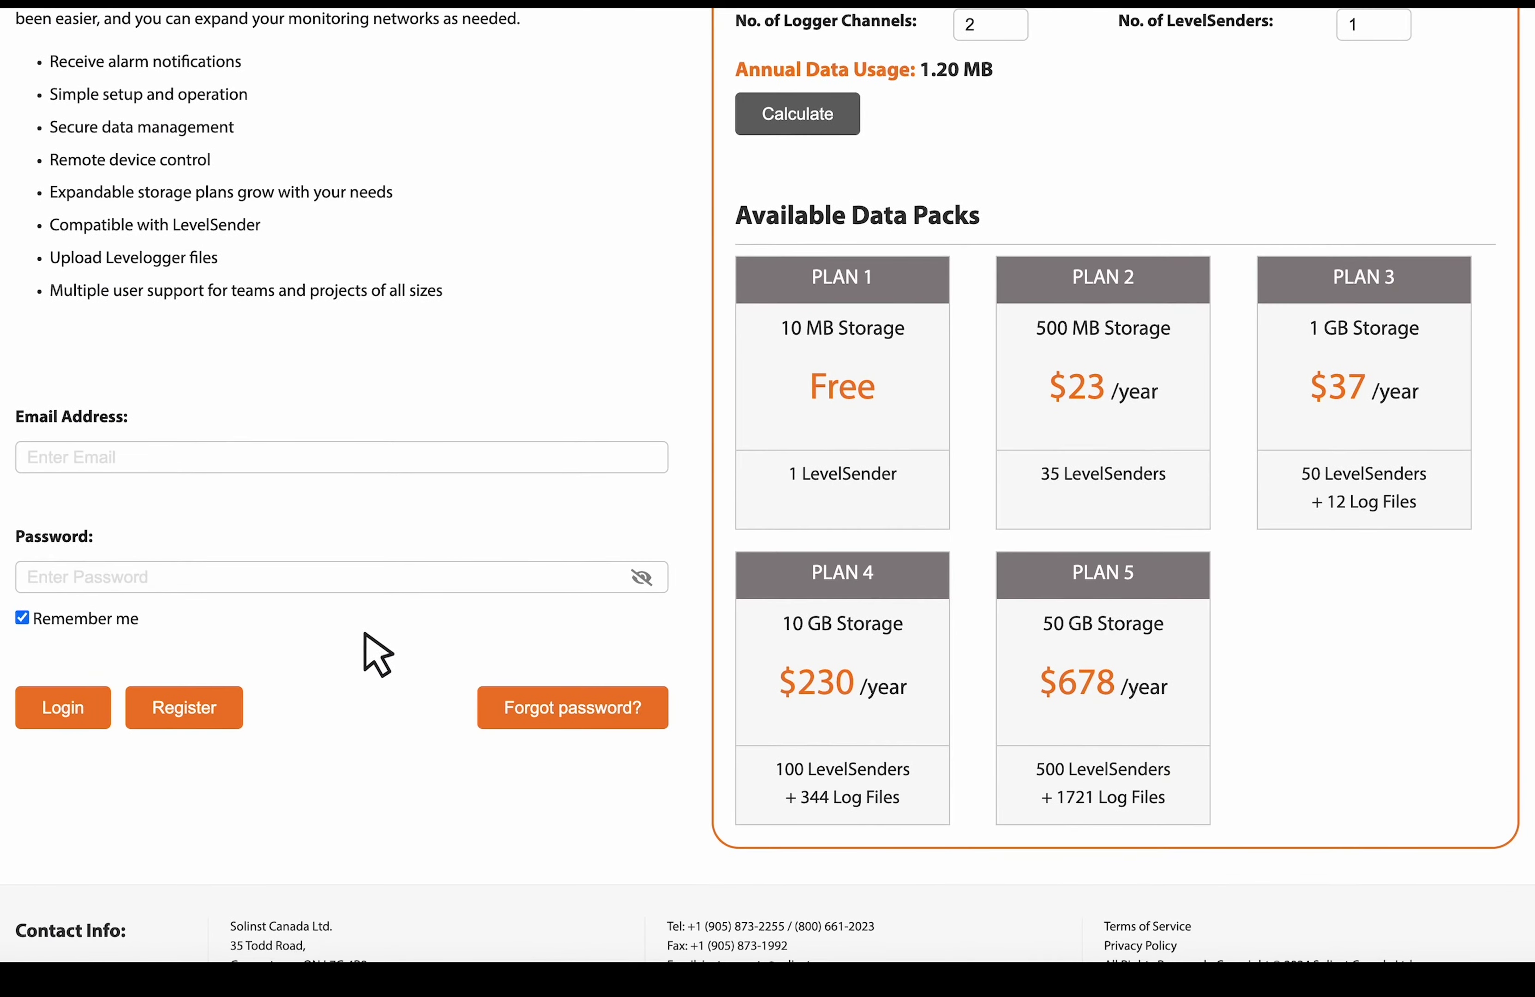
# Start a new account registration and enter the contact's first and last name
pyautogui.click(204, 705)
pyautogui.scroll(-5, 195, 631)
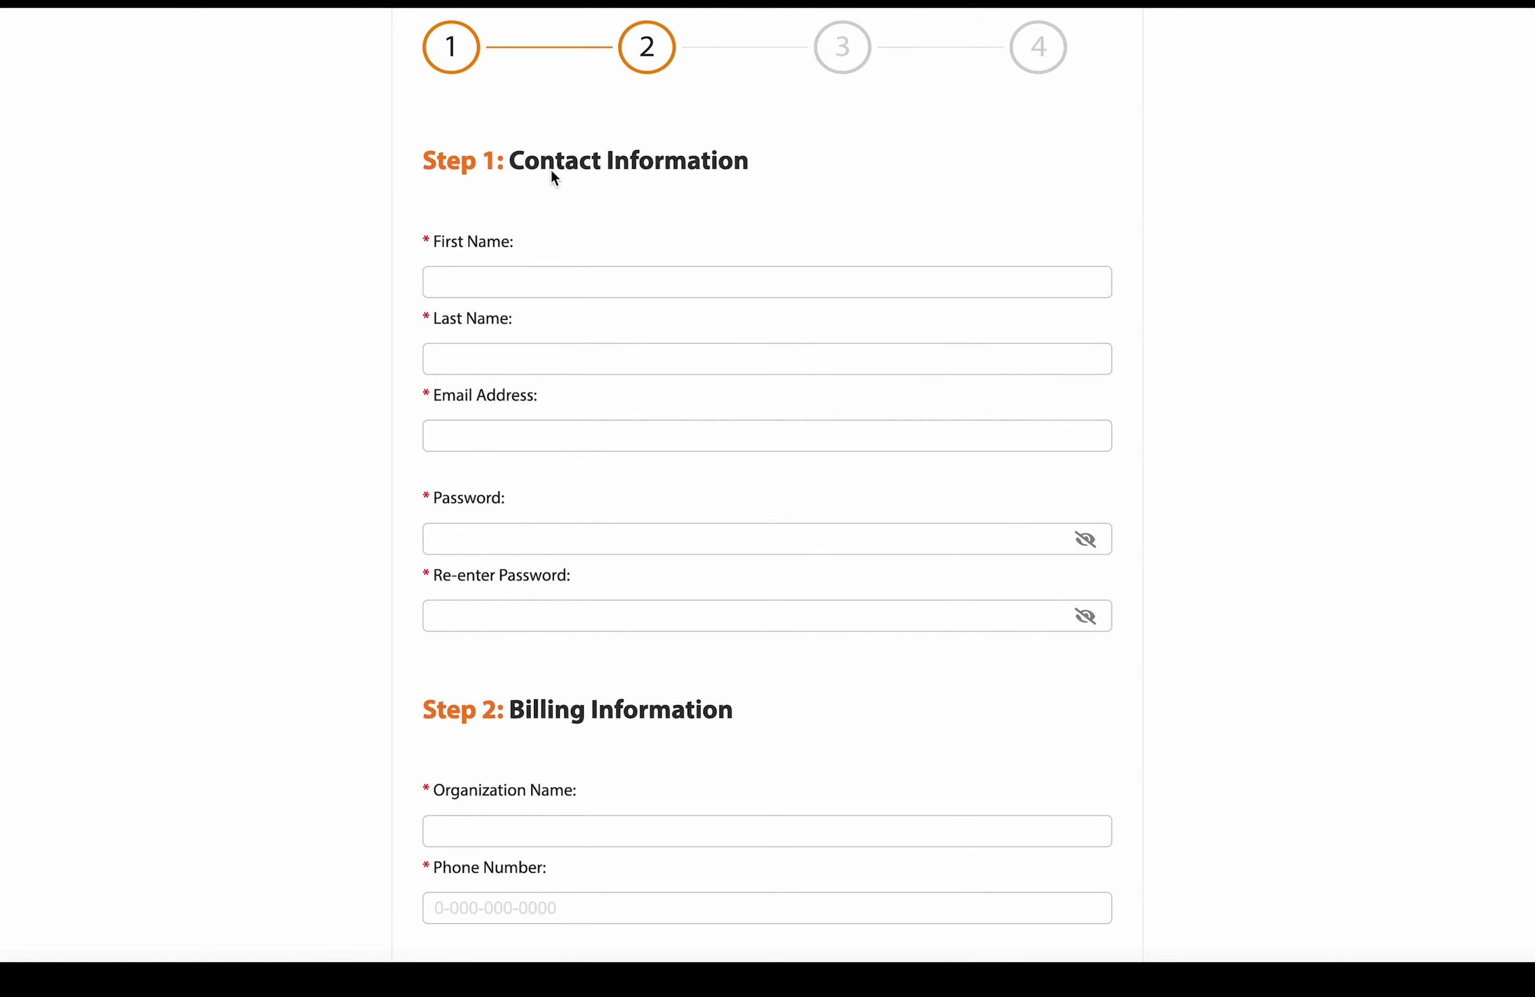
pyautogui.click(542, 288)
pyautogui.write('Jane')
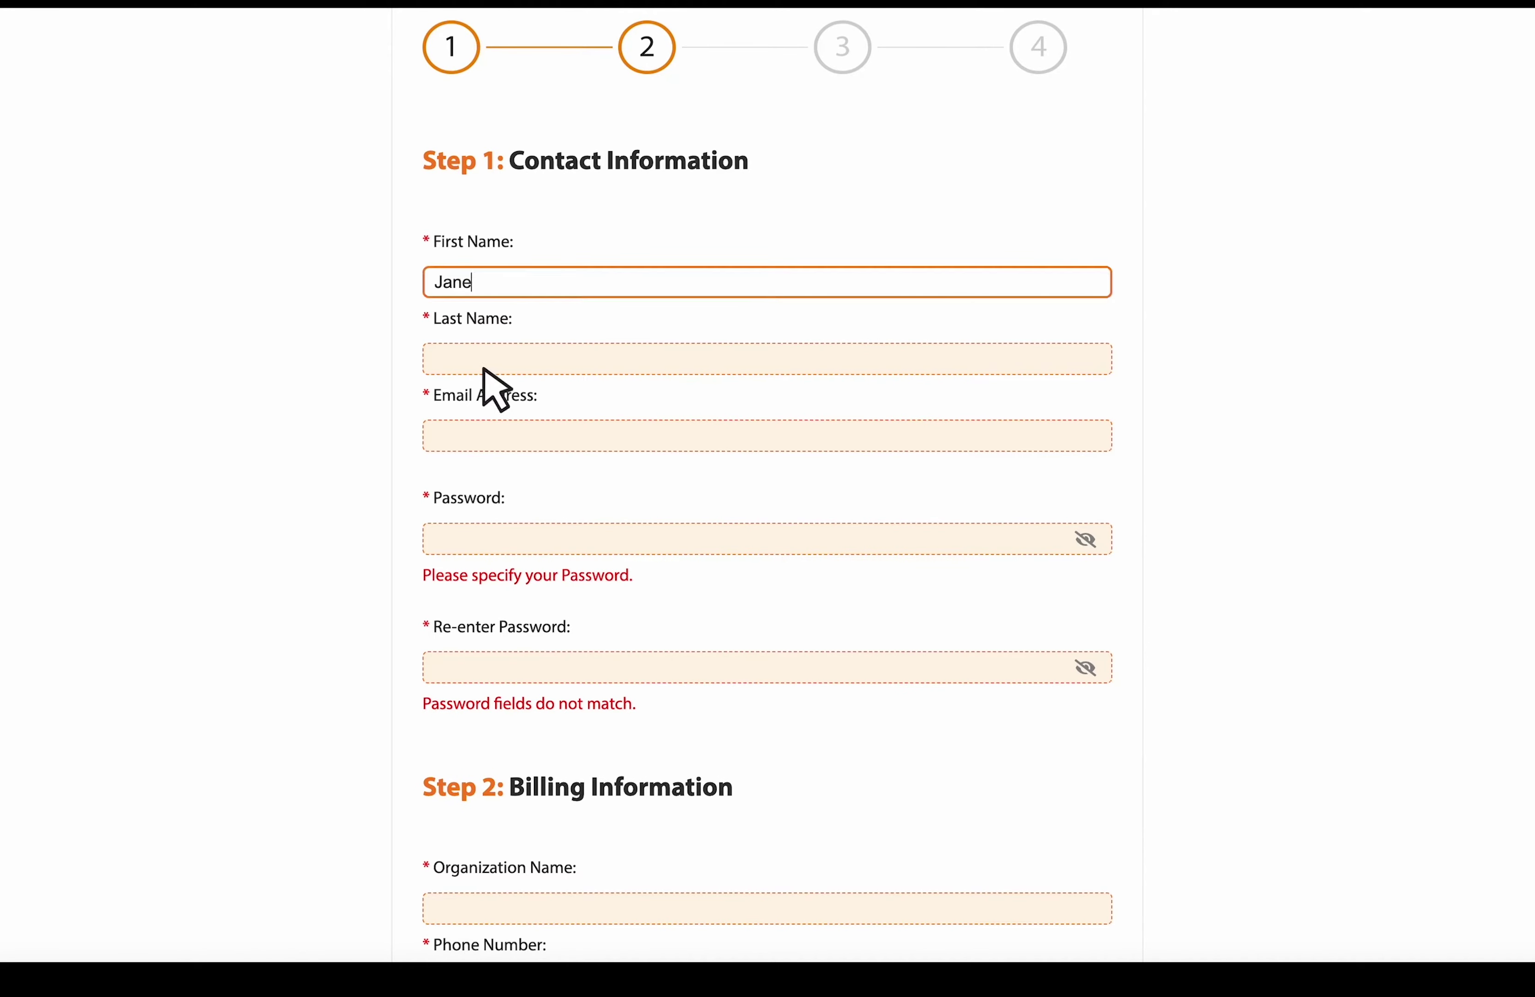
pyautogui.click(485, 363)
pyautogui.write('Smith')
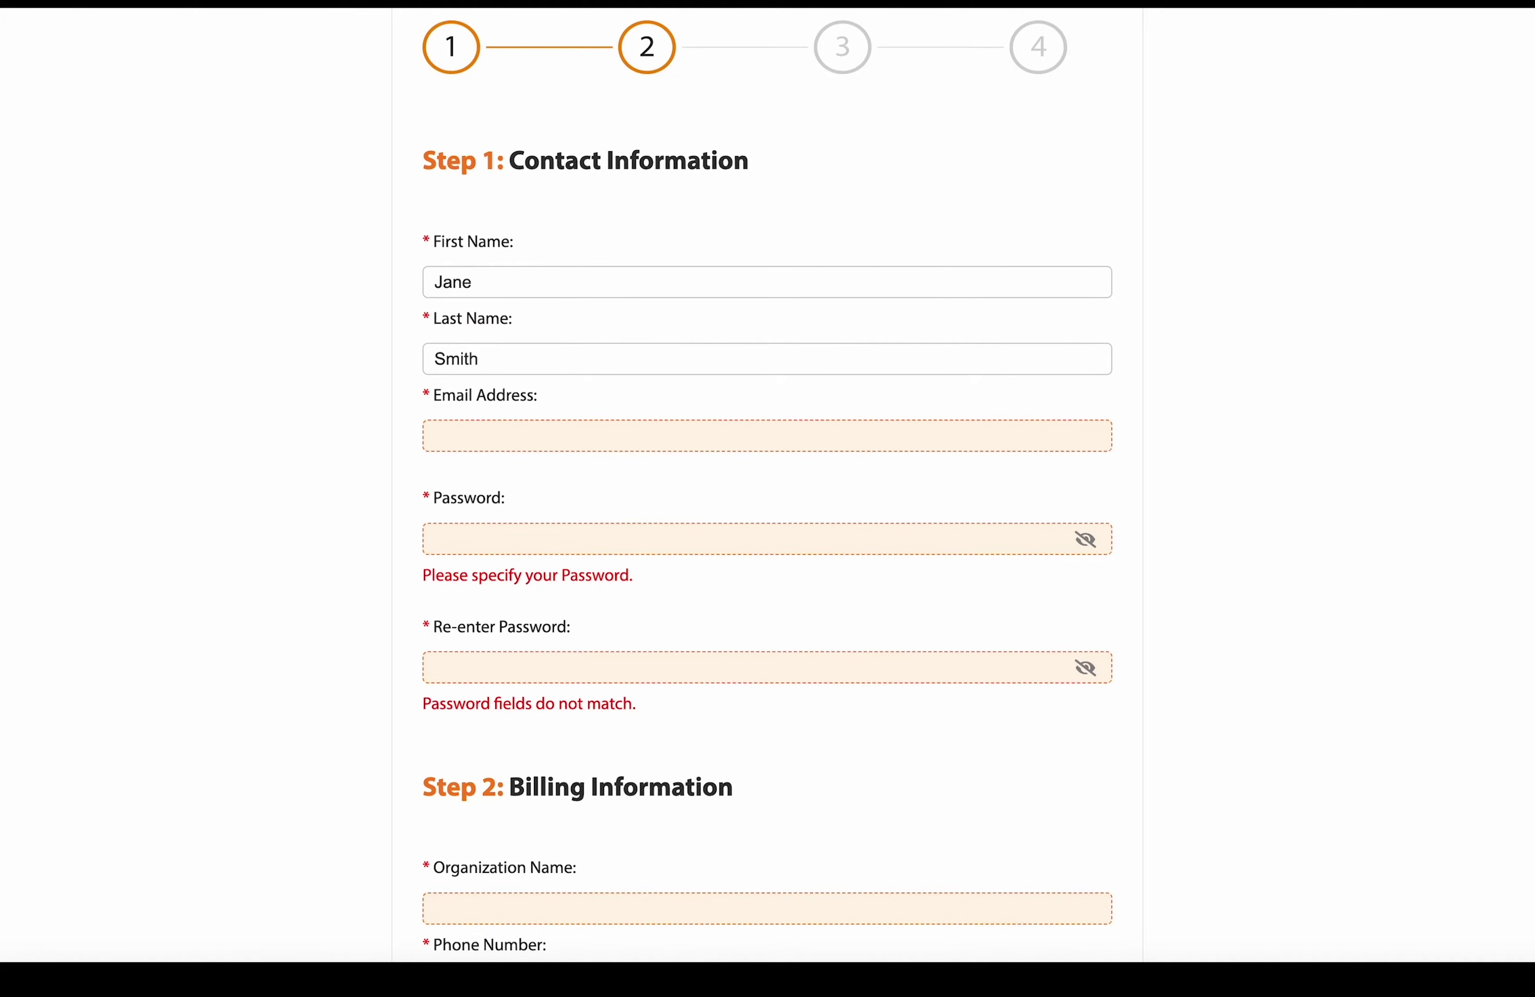
# Fill in the contact's e-mail address and paste the account password into both password fields
pyautogui.click(573, 444)
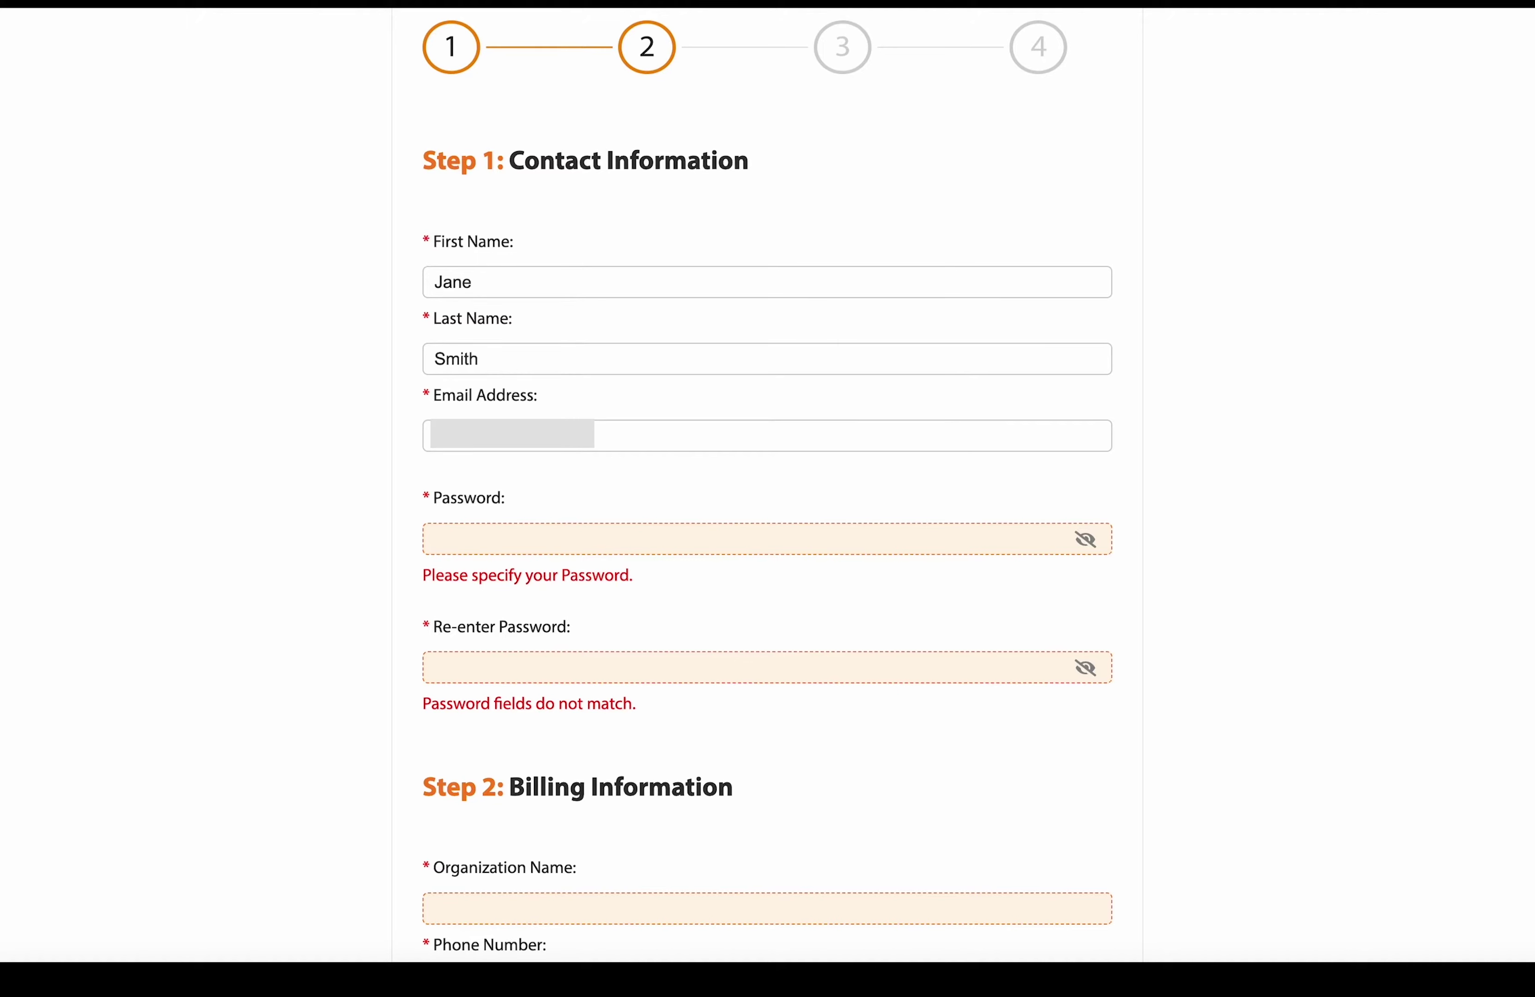
pyautogui.click(478, 545)
pyautogui.hotkey('ctrl', 'v')
pyautogui.click(495, 615)
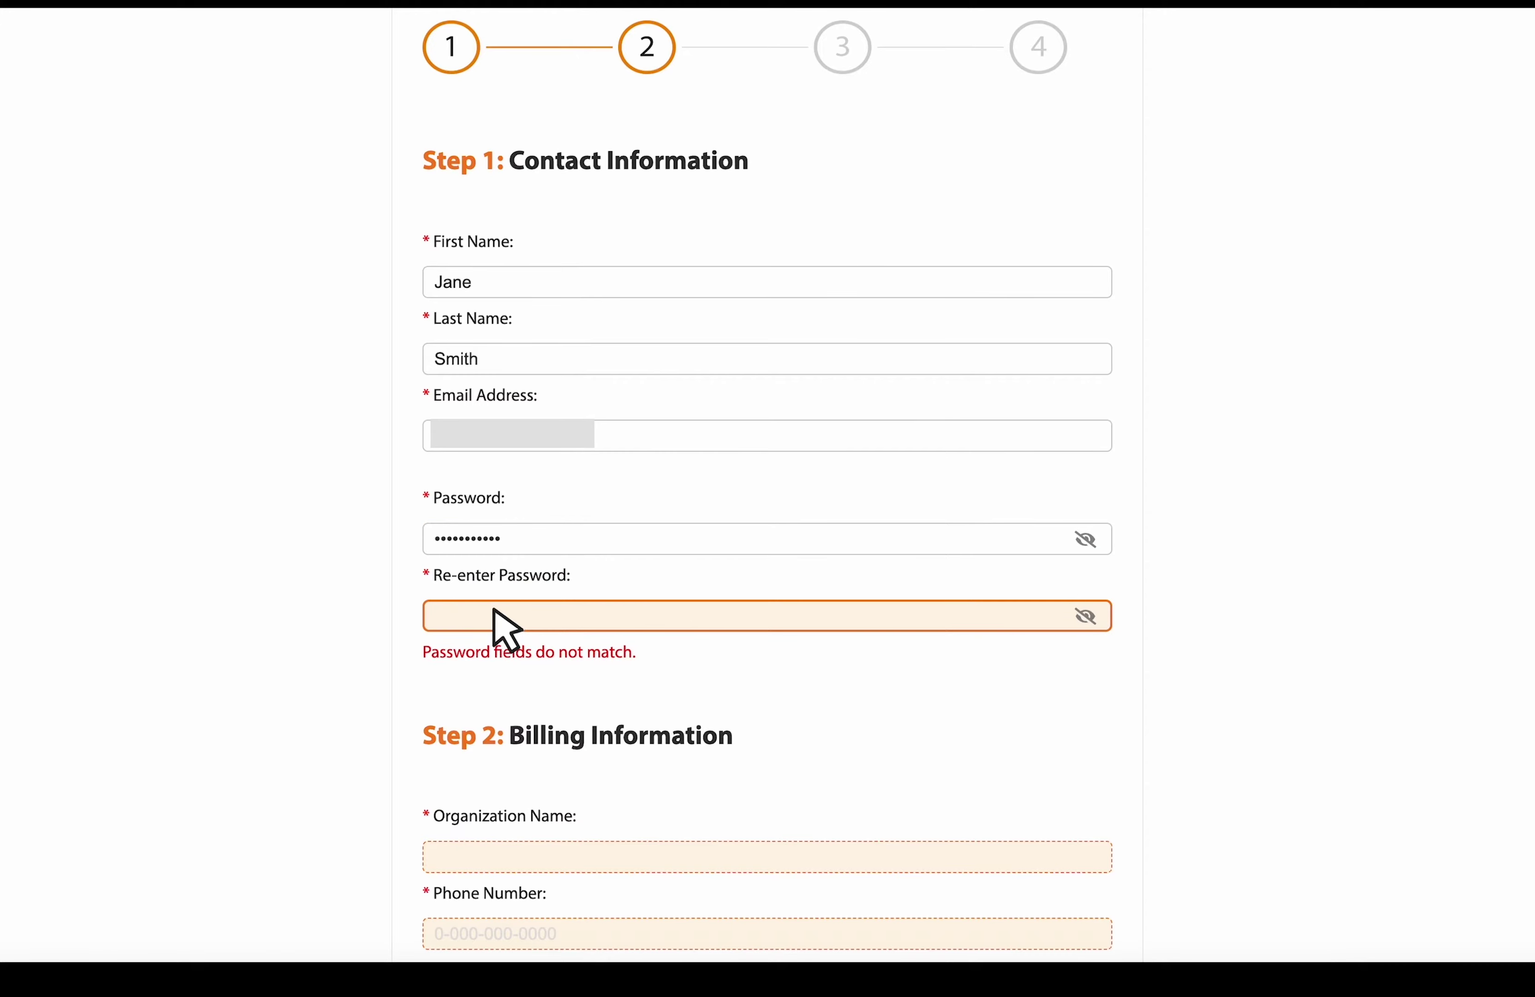
pyautogui.hotkey('ctrl', 'v')
# Scroll down through Step 2: Billing Information on the sign-up form
pyautogui.scroll(-2, 1145, 719)
pyautogui.scroll(-4, 1163, 724)
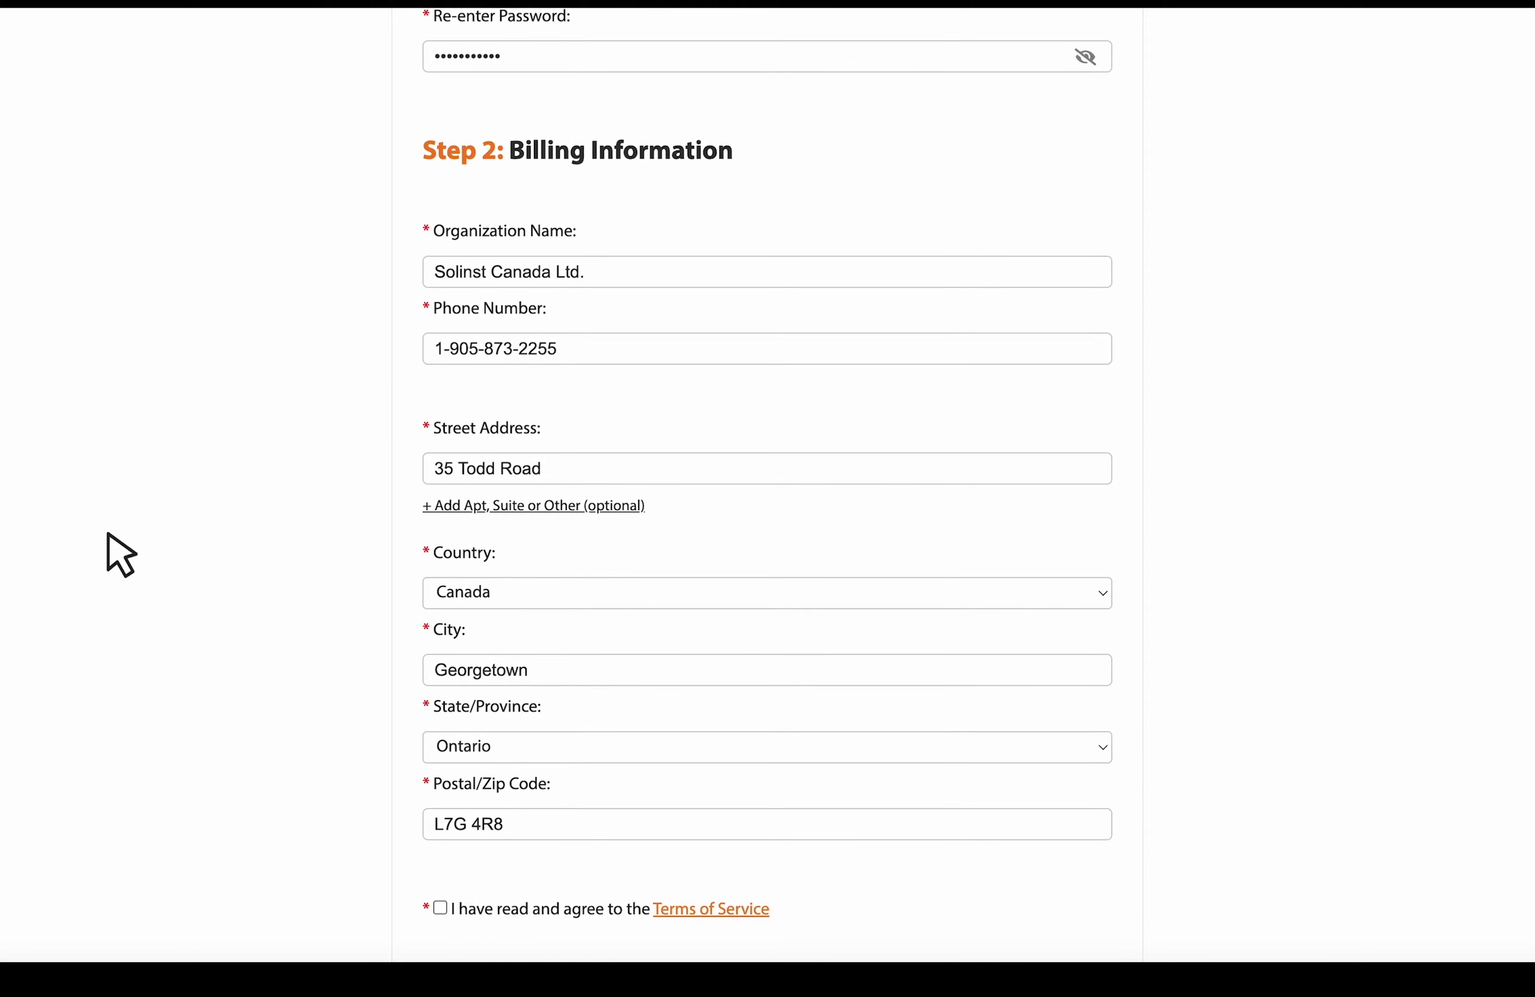
pyautogui.scroll(-3, 208, 492)
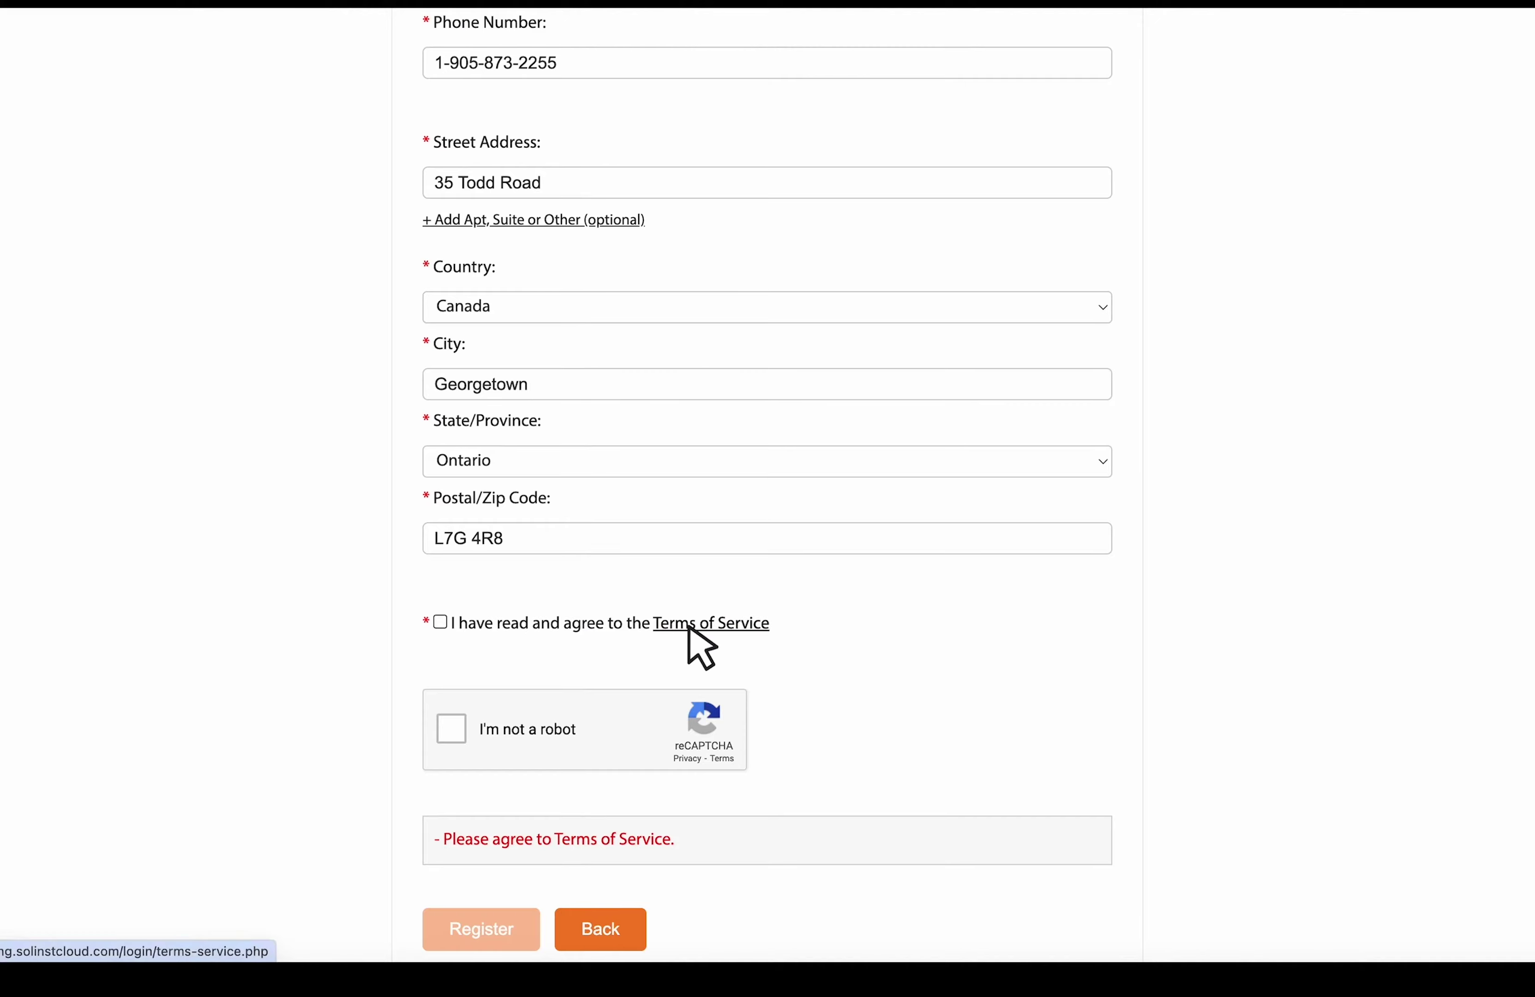
# Read the Terms of Service through to the end and close them
pyautogui.click(689, 626)
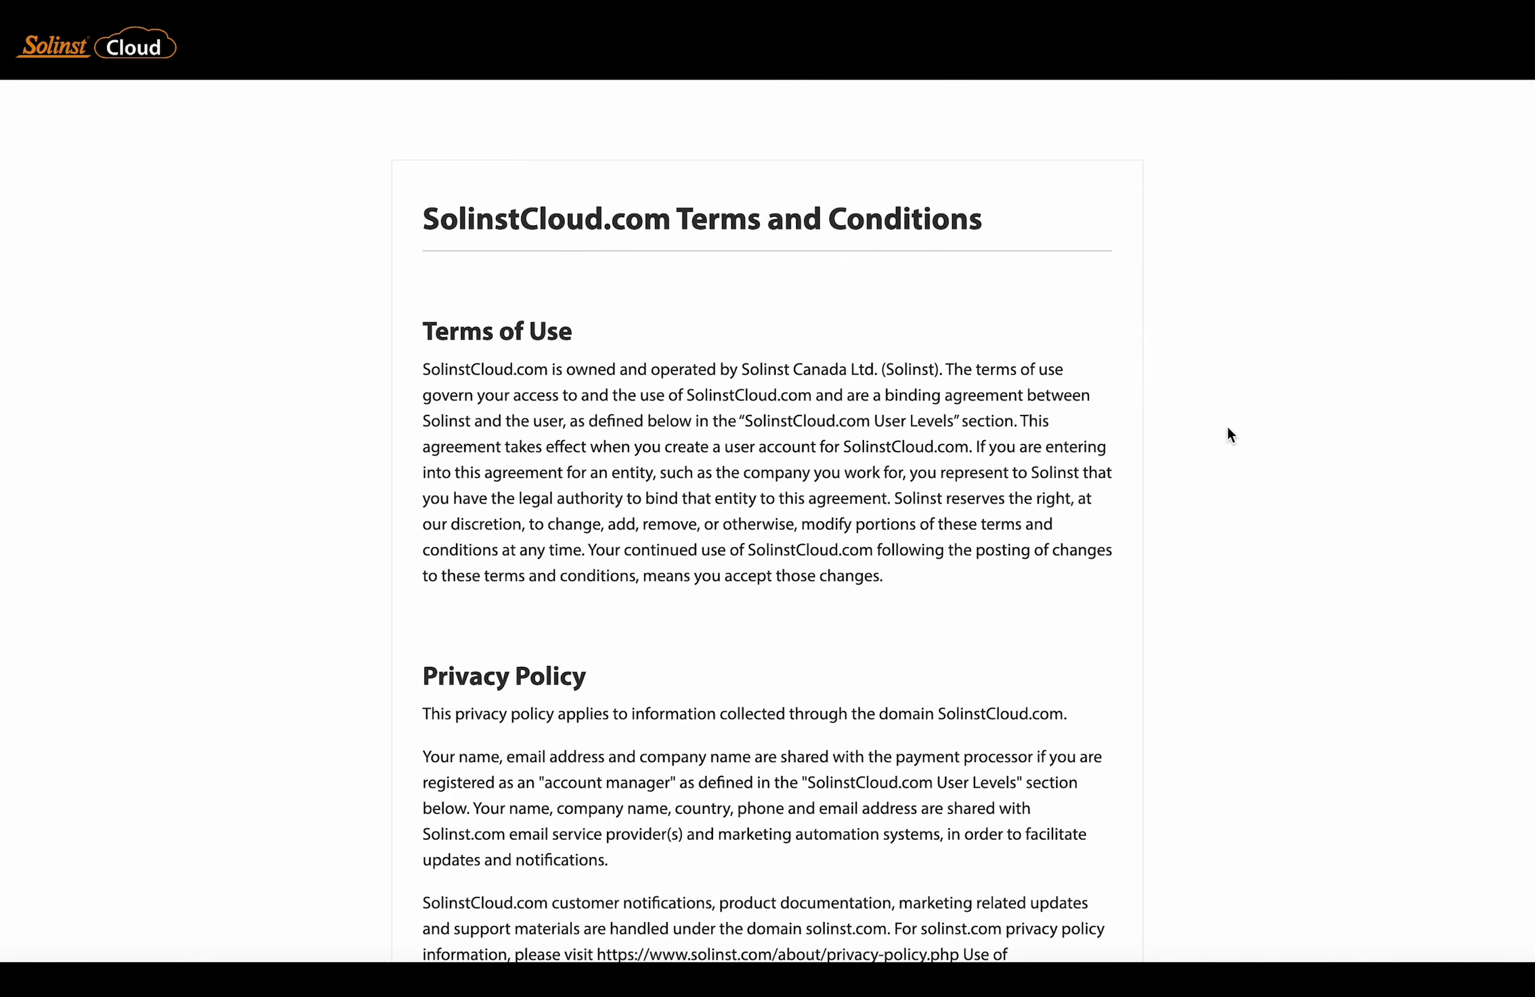
pyautogui.scroll(-8, 1240, 420)
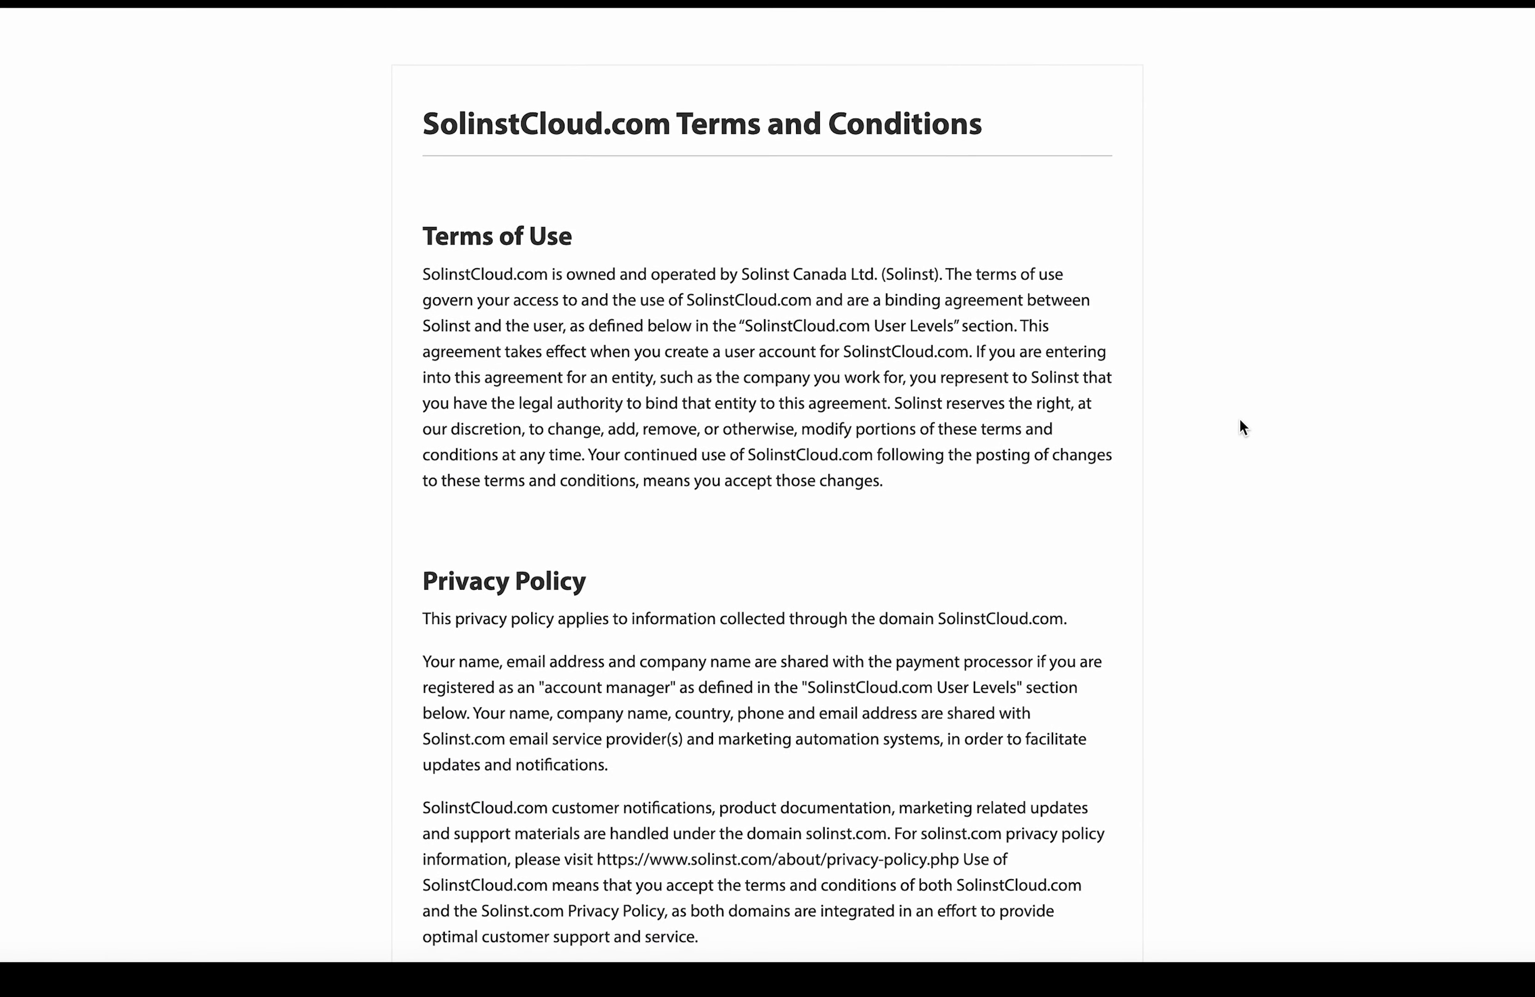
pyautogui.scroll(-15, 1241, 421)
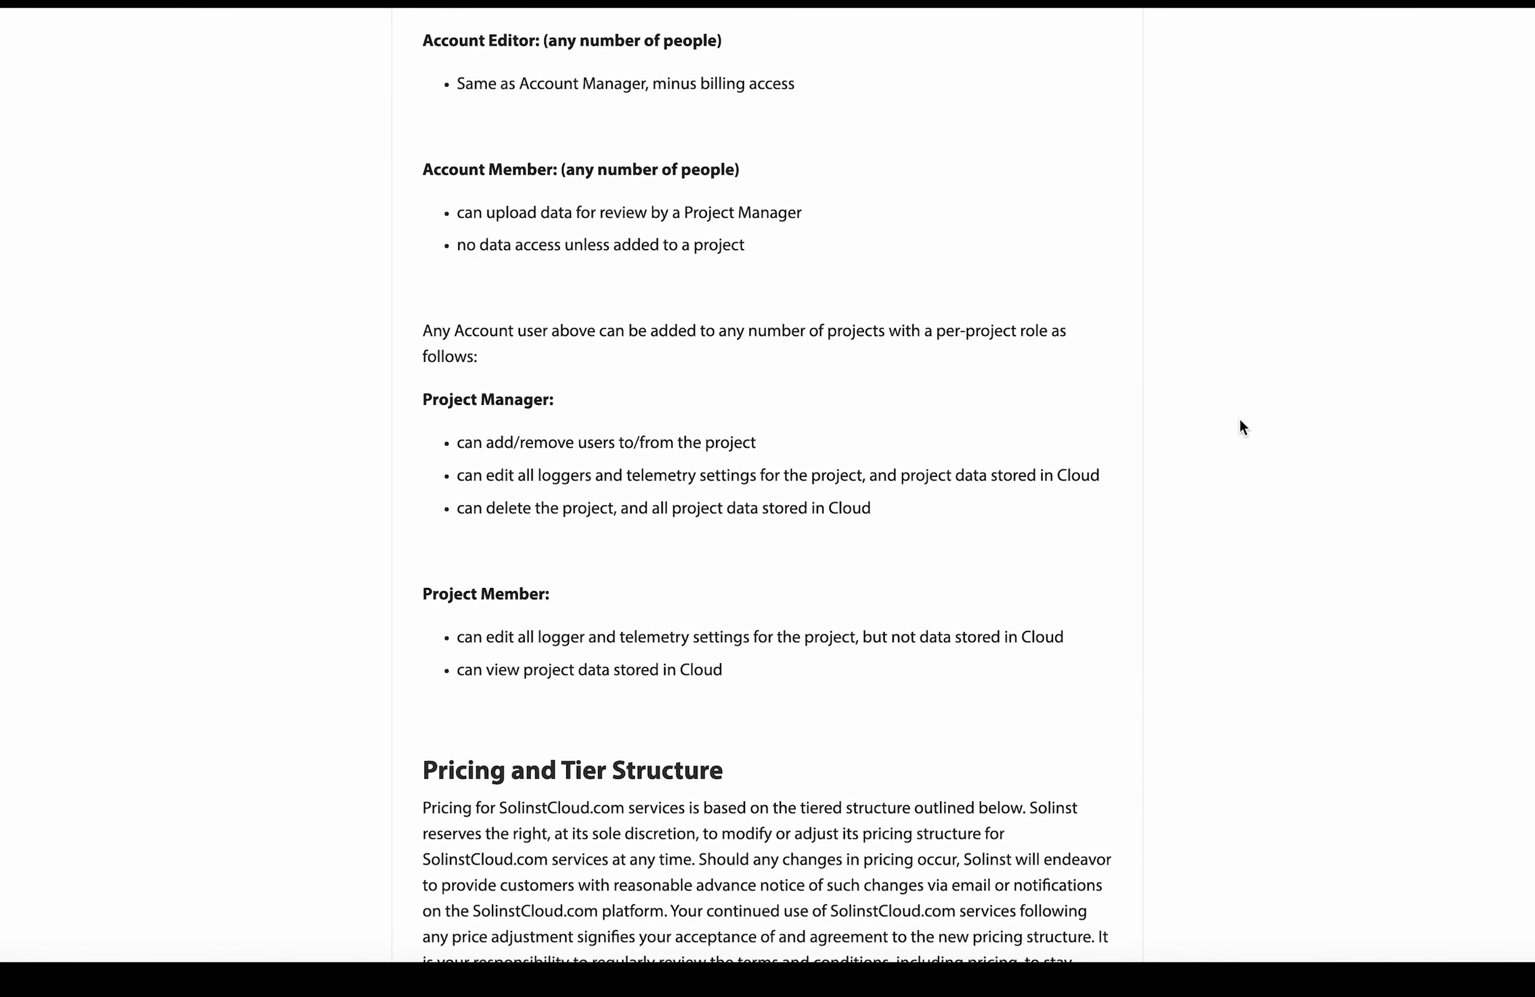
pyautogui.scroll(-10, 1239, 421)
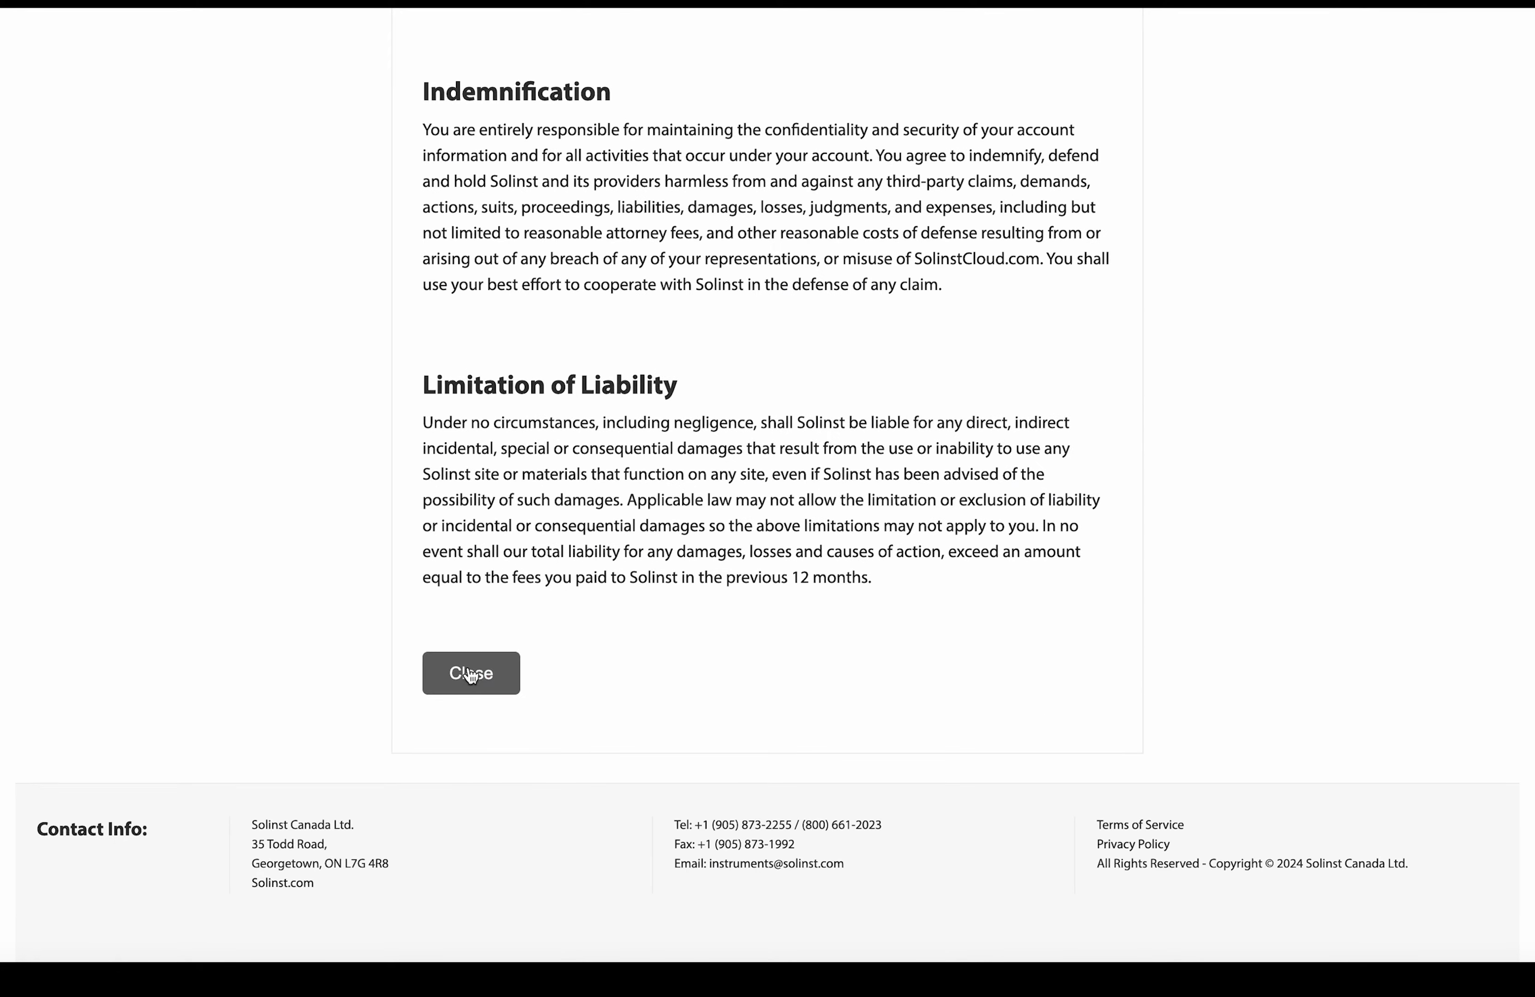
pyautogui.click(469, 670)
# Accept the Terms of Service, tick the reCAPTCHA box and submit the registration
pyautogui.click(442, 625)
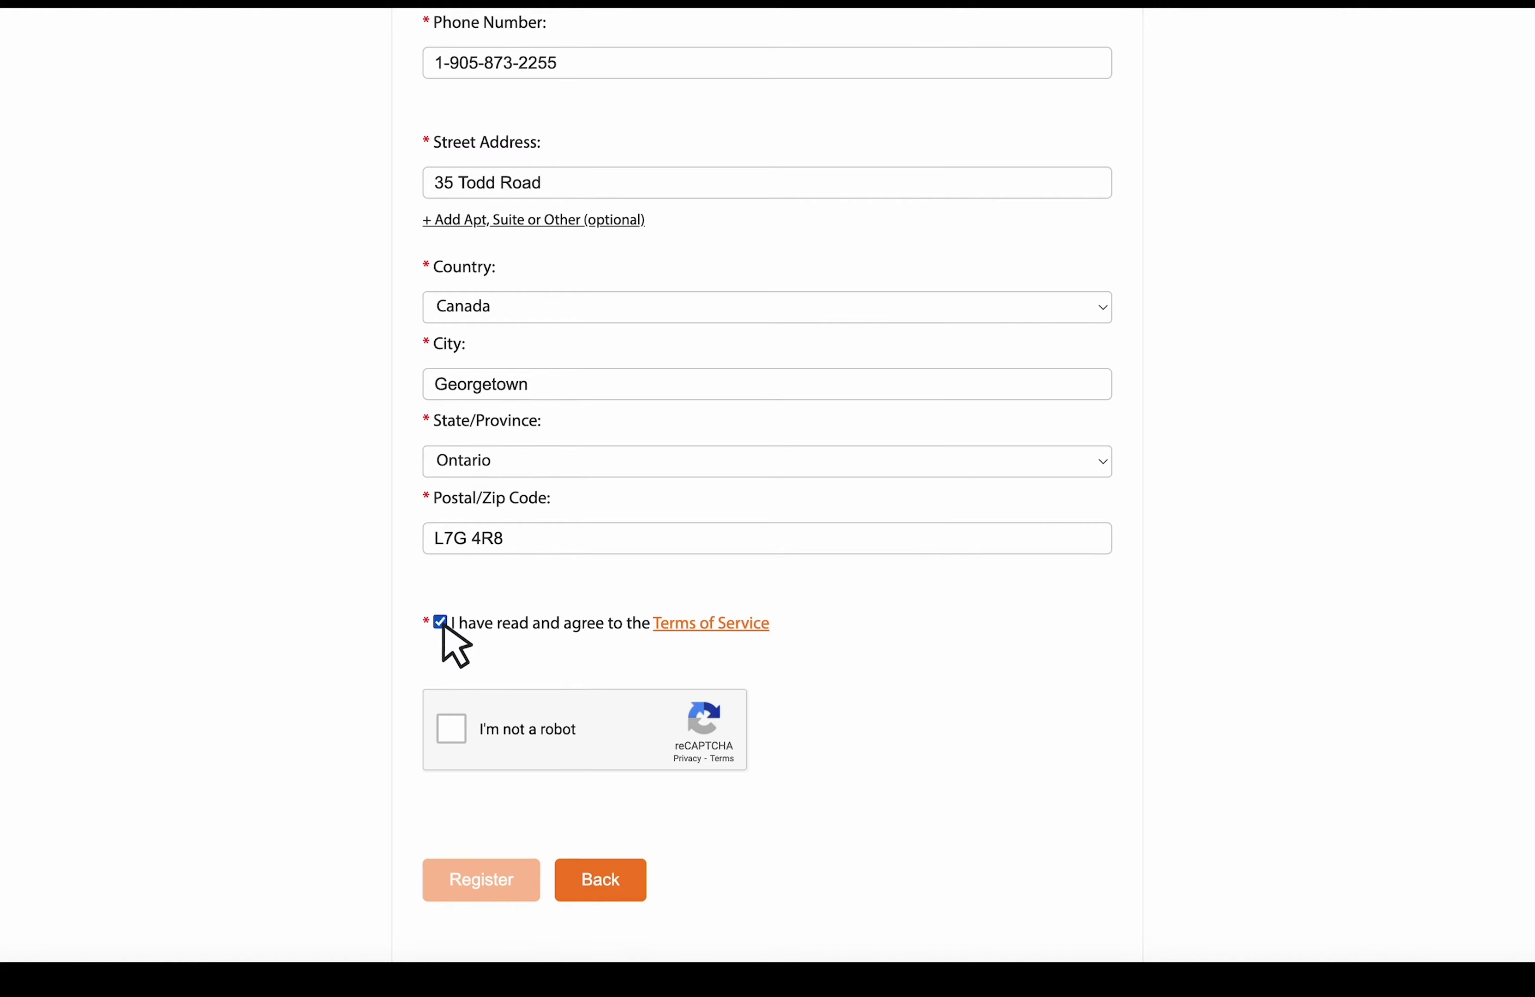
pyautogui.click(451, 728)
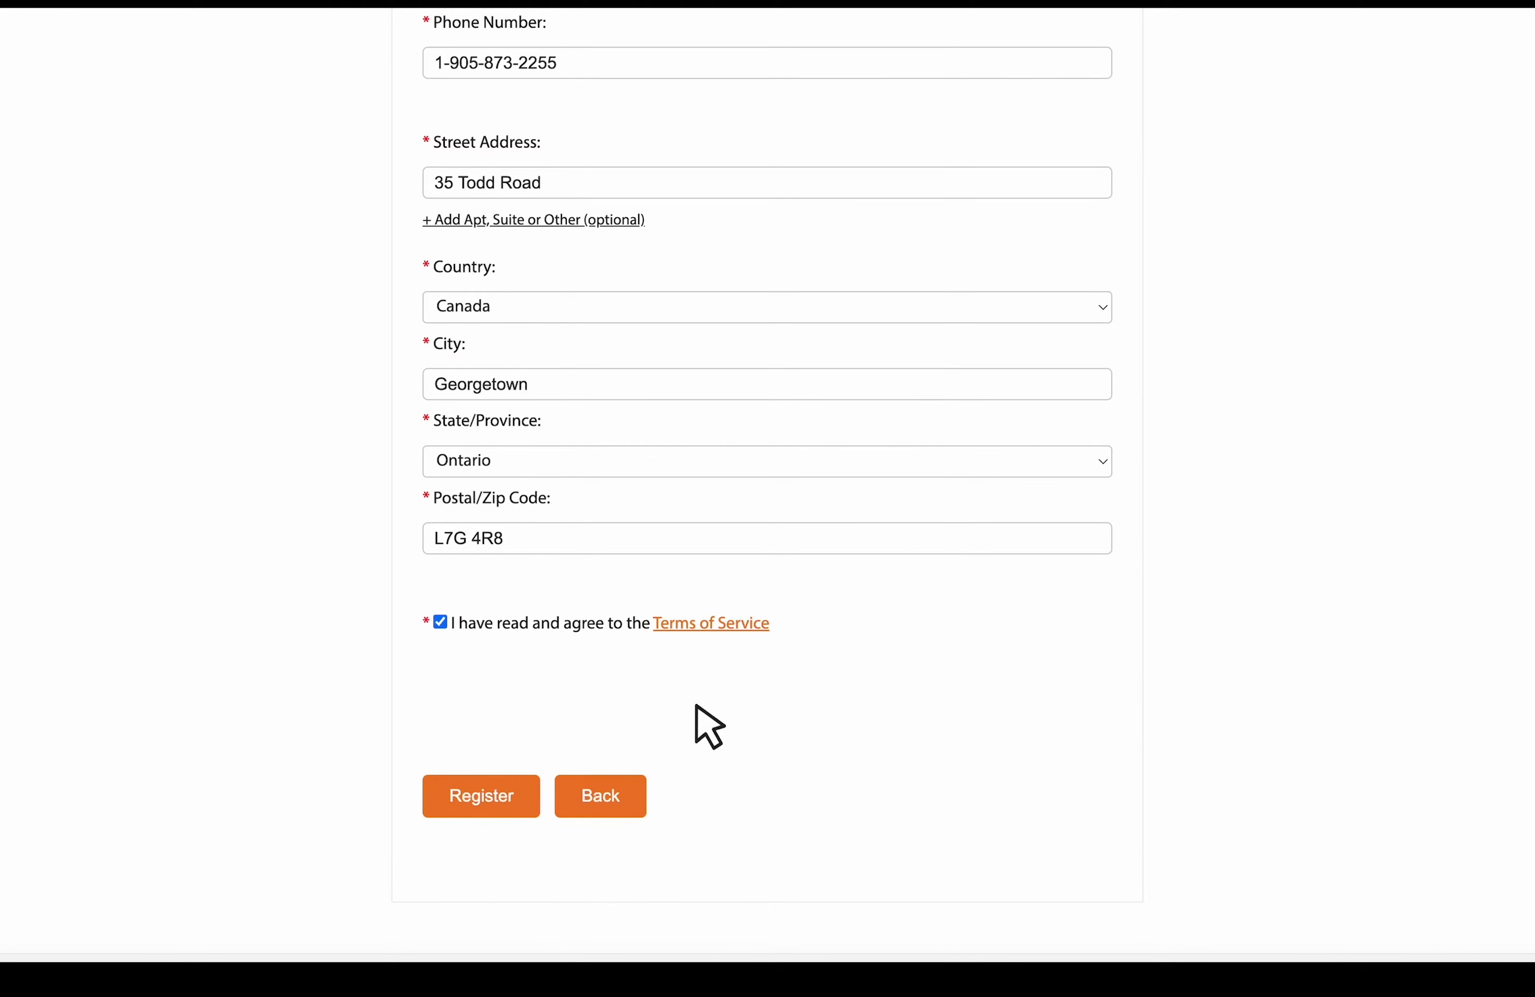
pyautogui.click(487, 797)
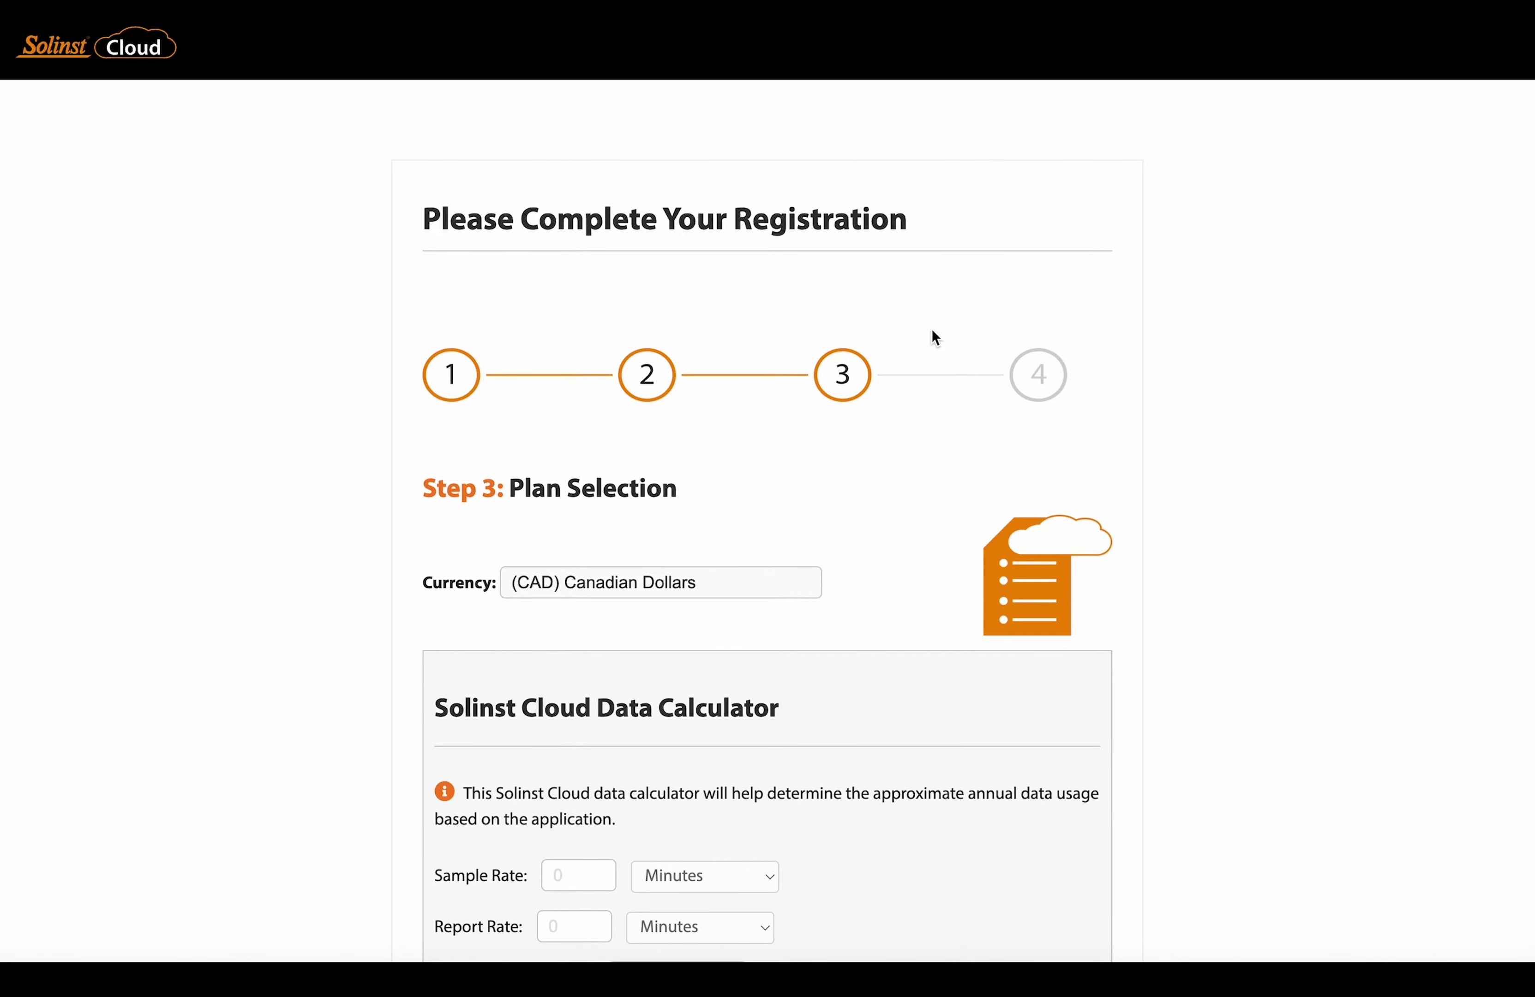
# Keep the 10 MB Free data pack selected and proceed to checkout
pyautogui.scroll(-3, 1245, 394)
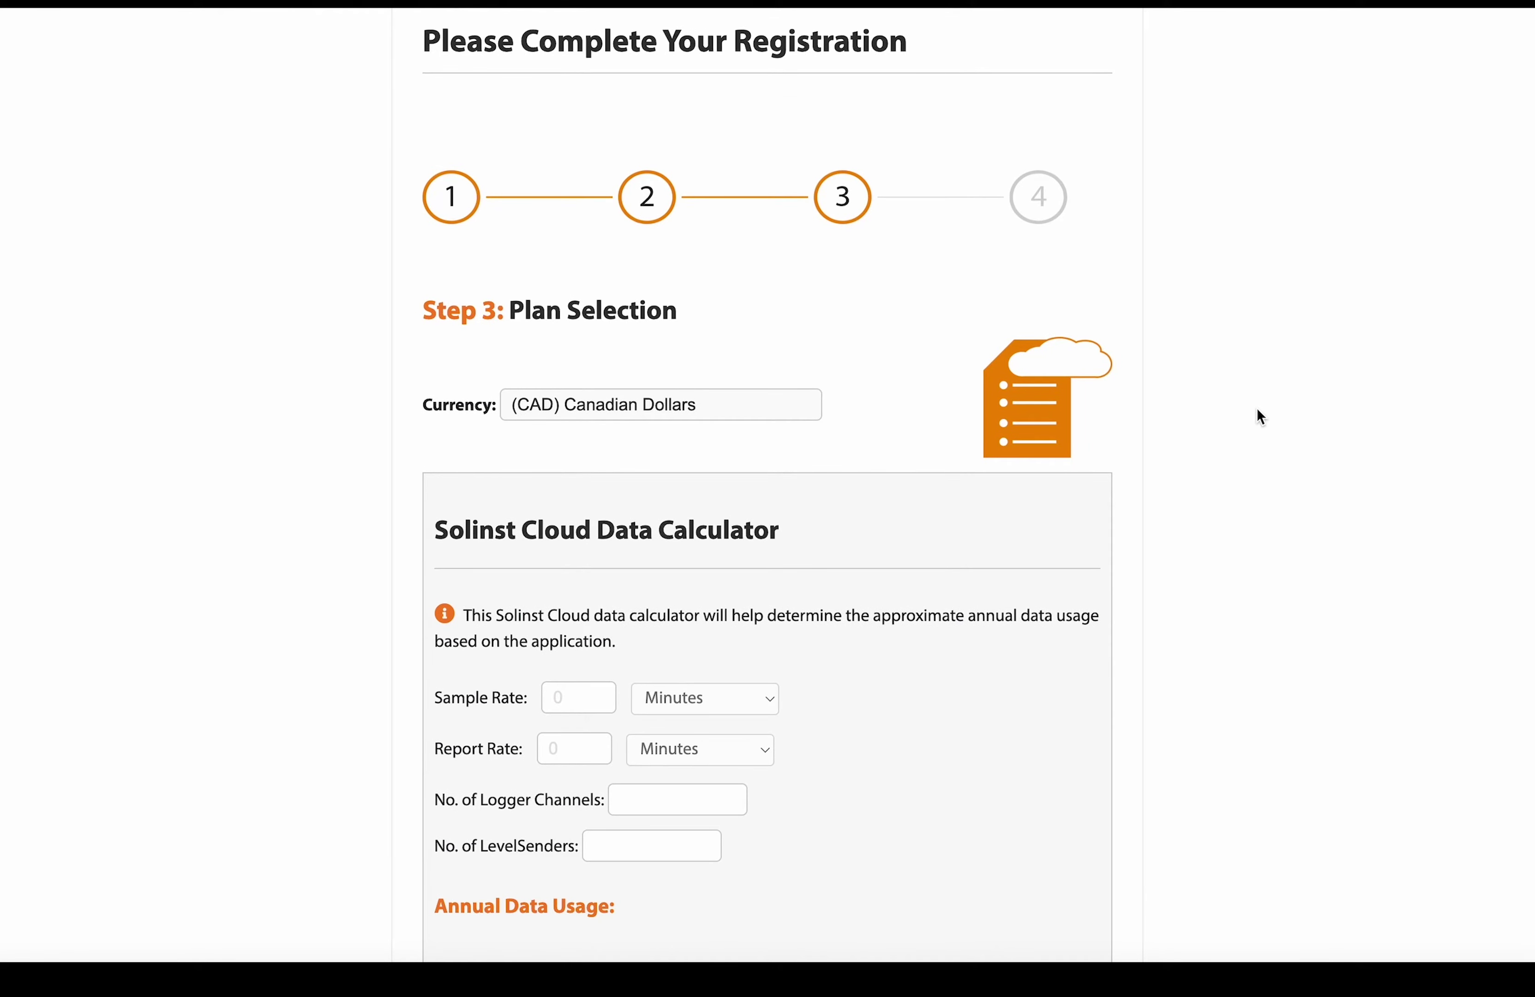
pyautogui.scroll(-3, 793, 415)
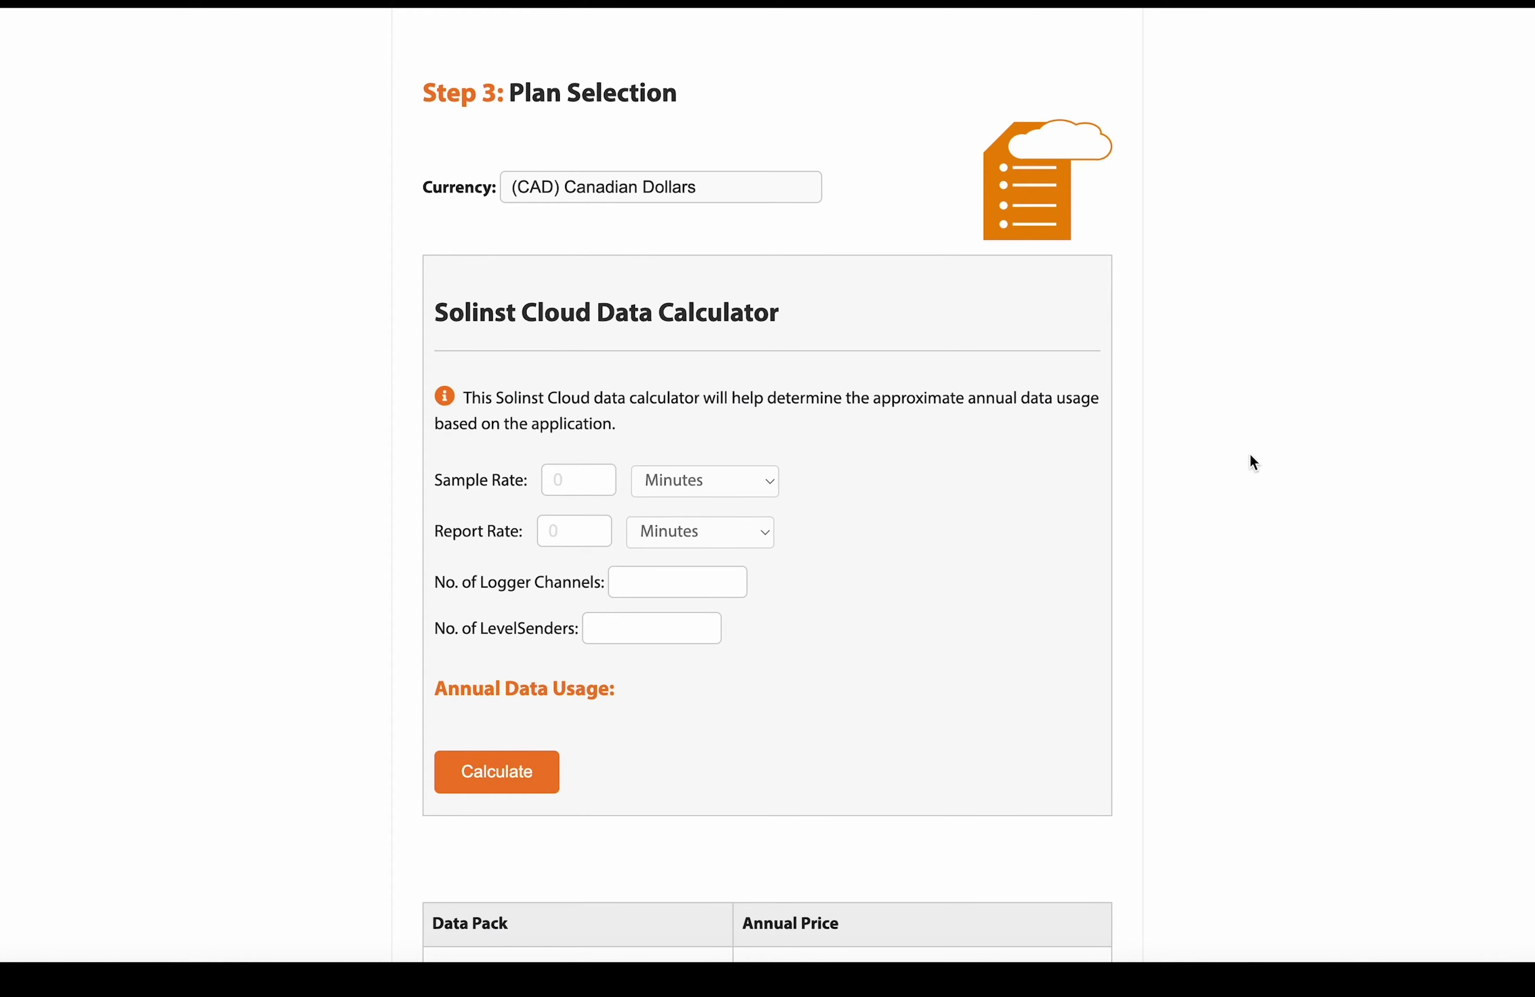
pyautogui.scroll(-3, 1251, 456)
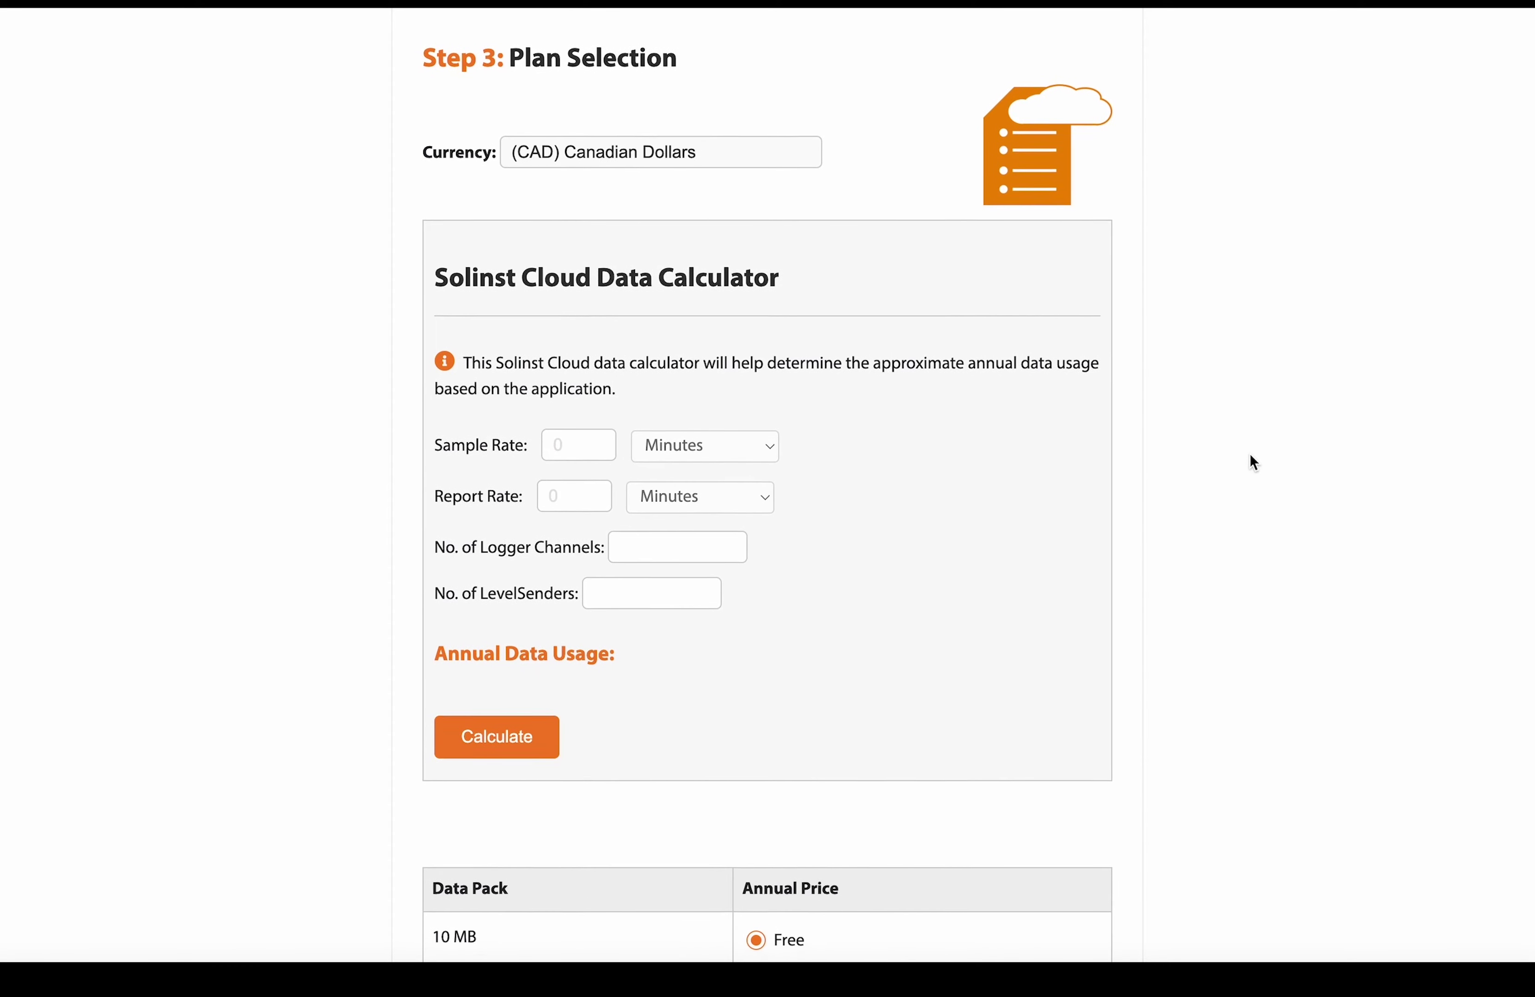
pyautogui.scroll(-6, 1254, 462)
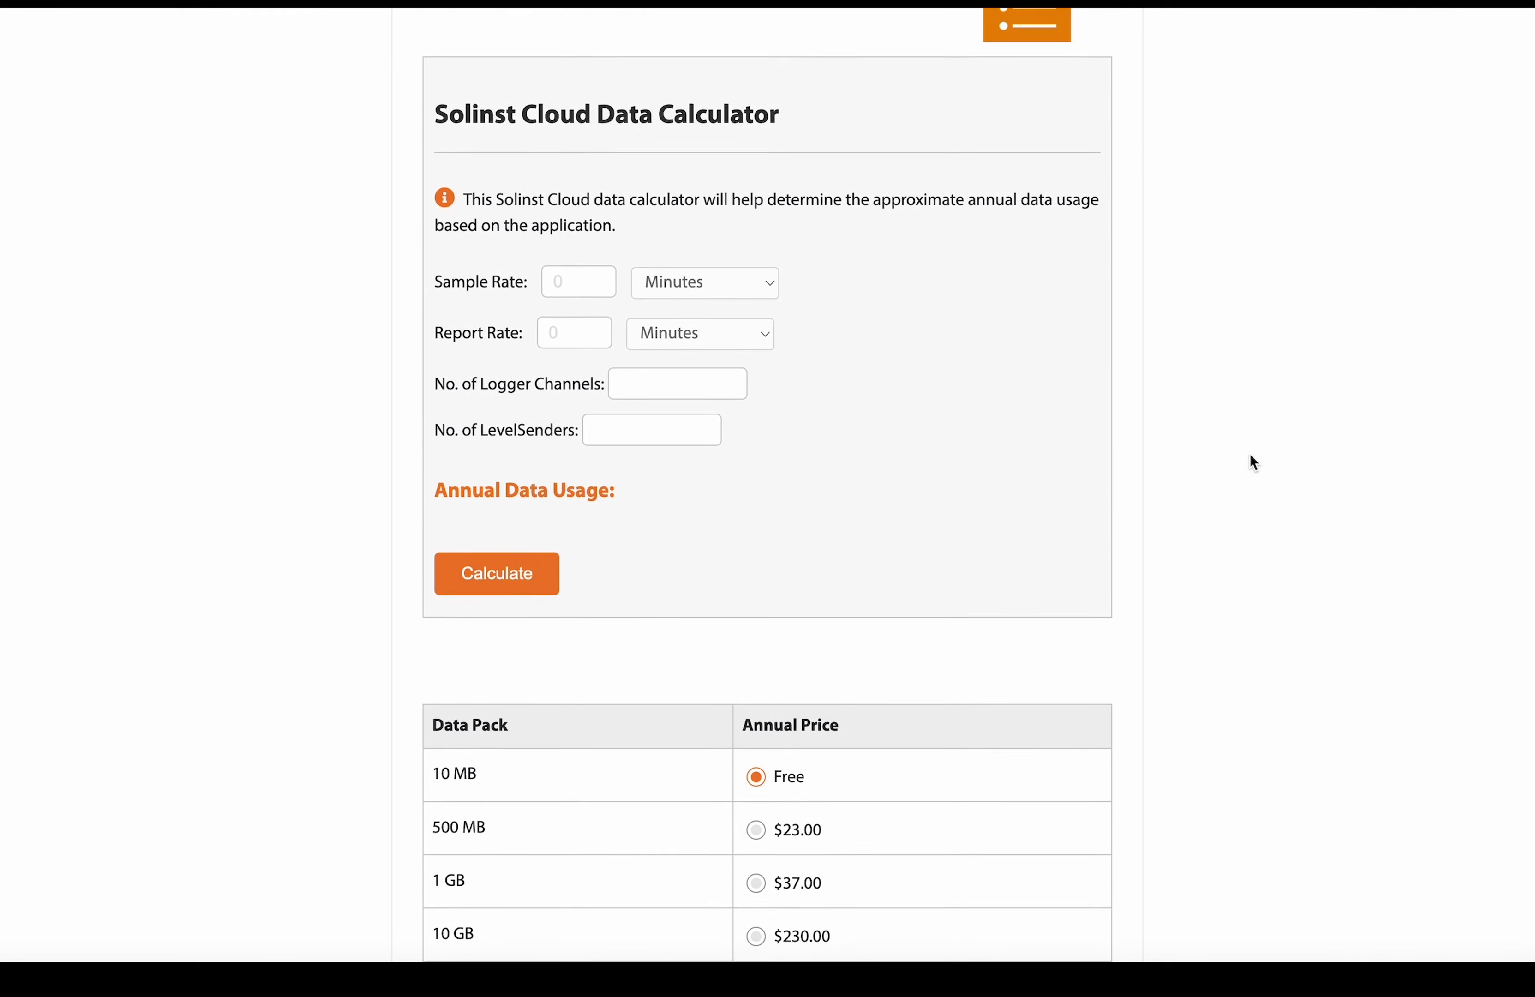
pyautogui.scroll(-3, 1251, 457)
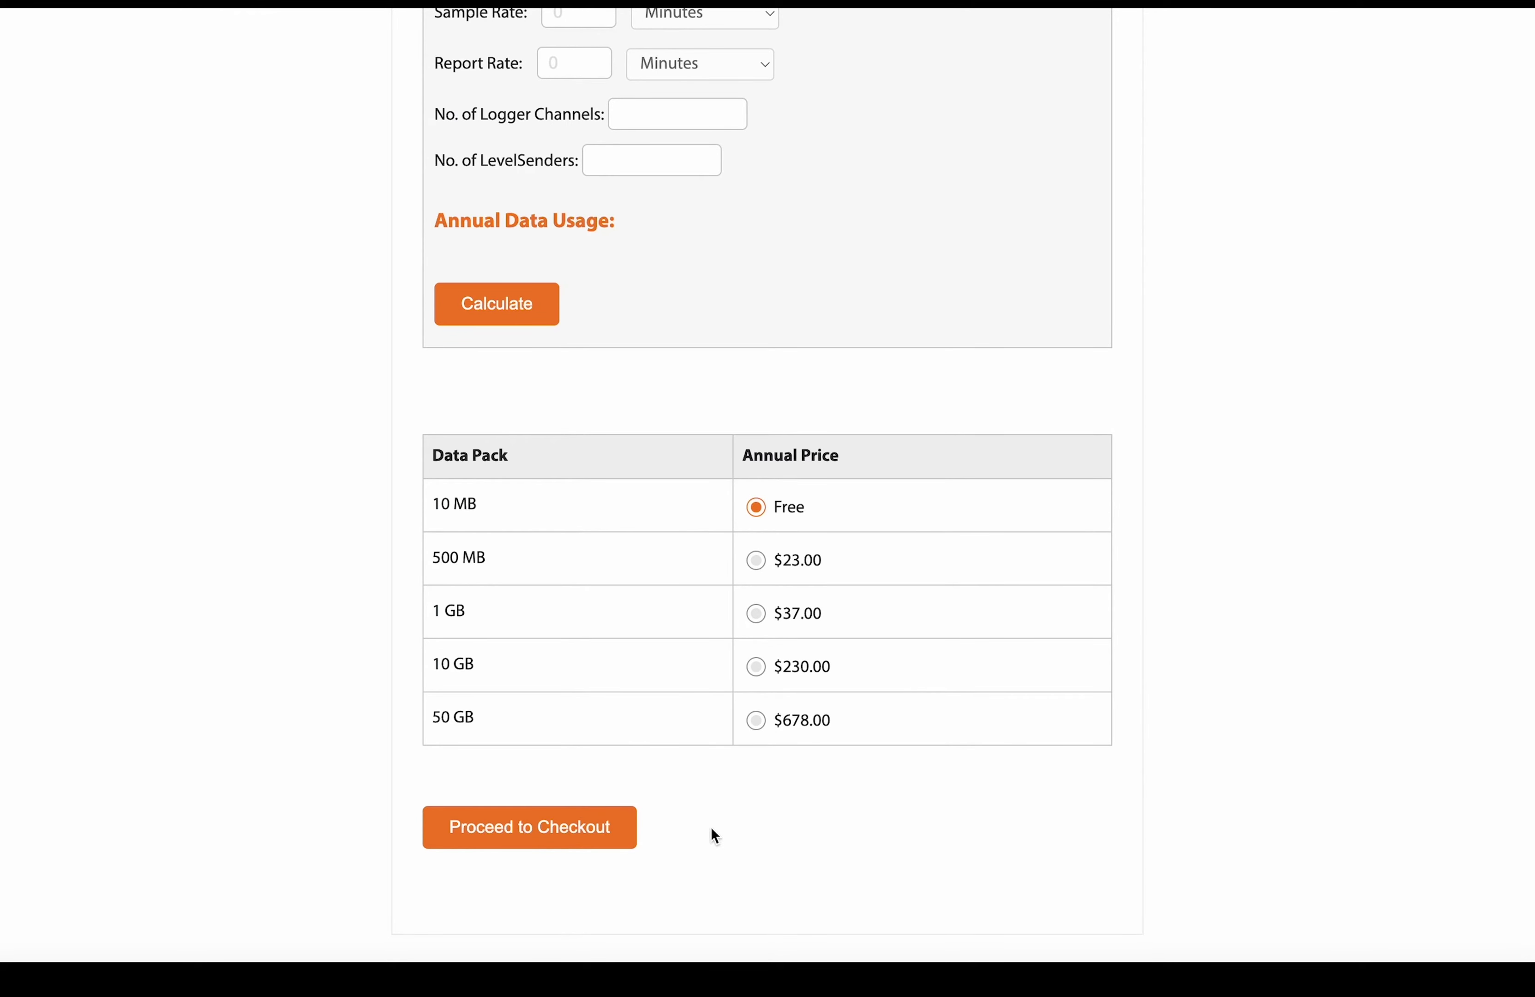
pyautogui.click(528, 838)
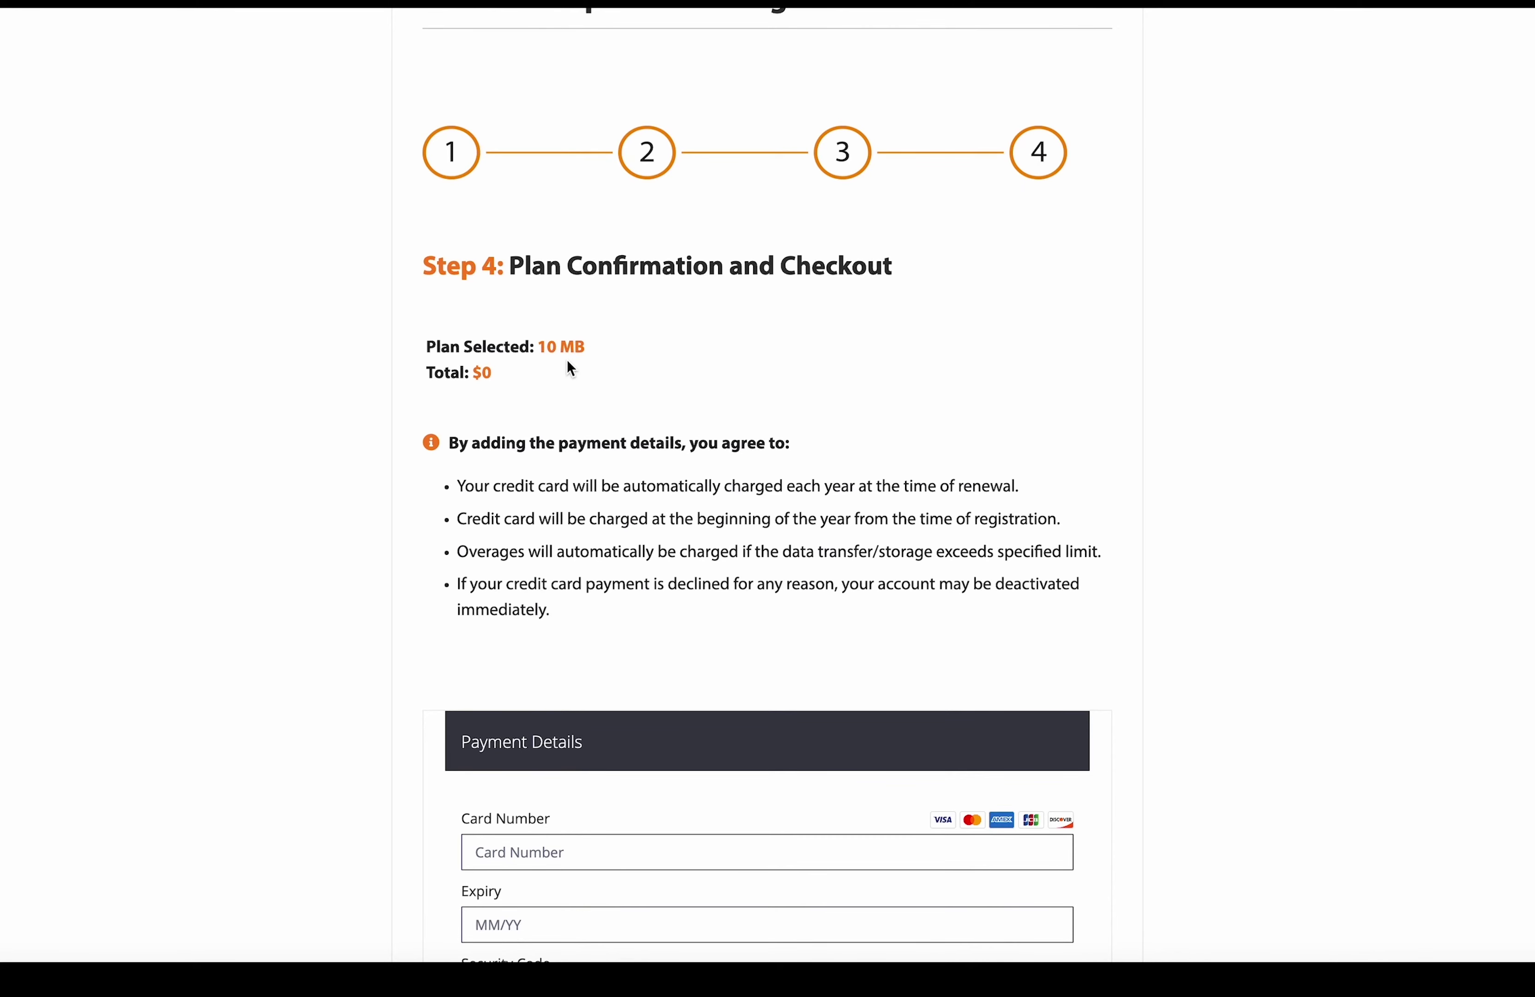
# Pay the $0.00 total for the free 10 MB plan
pyautogui.scroll(-3, 1192, 433)
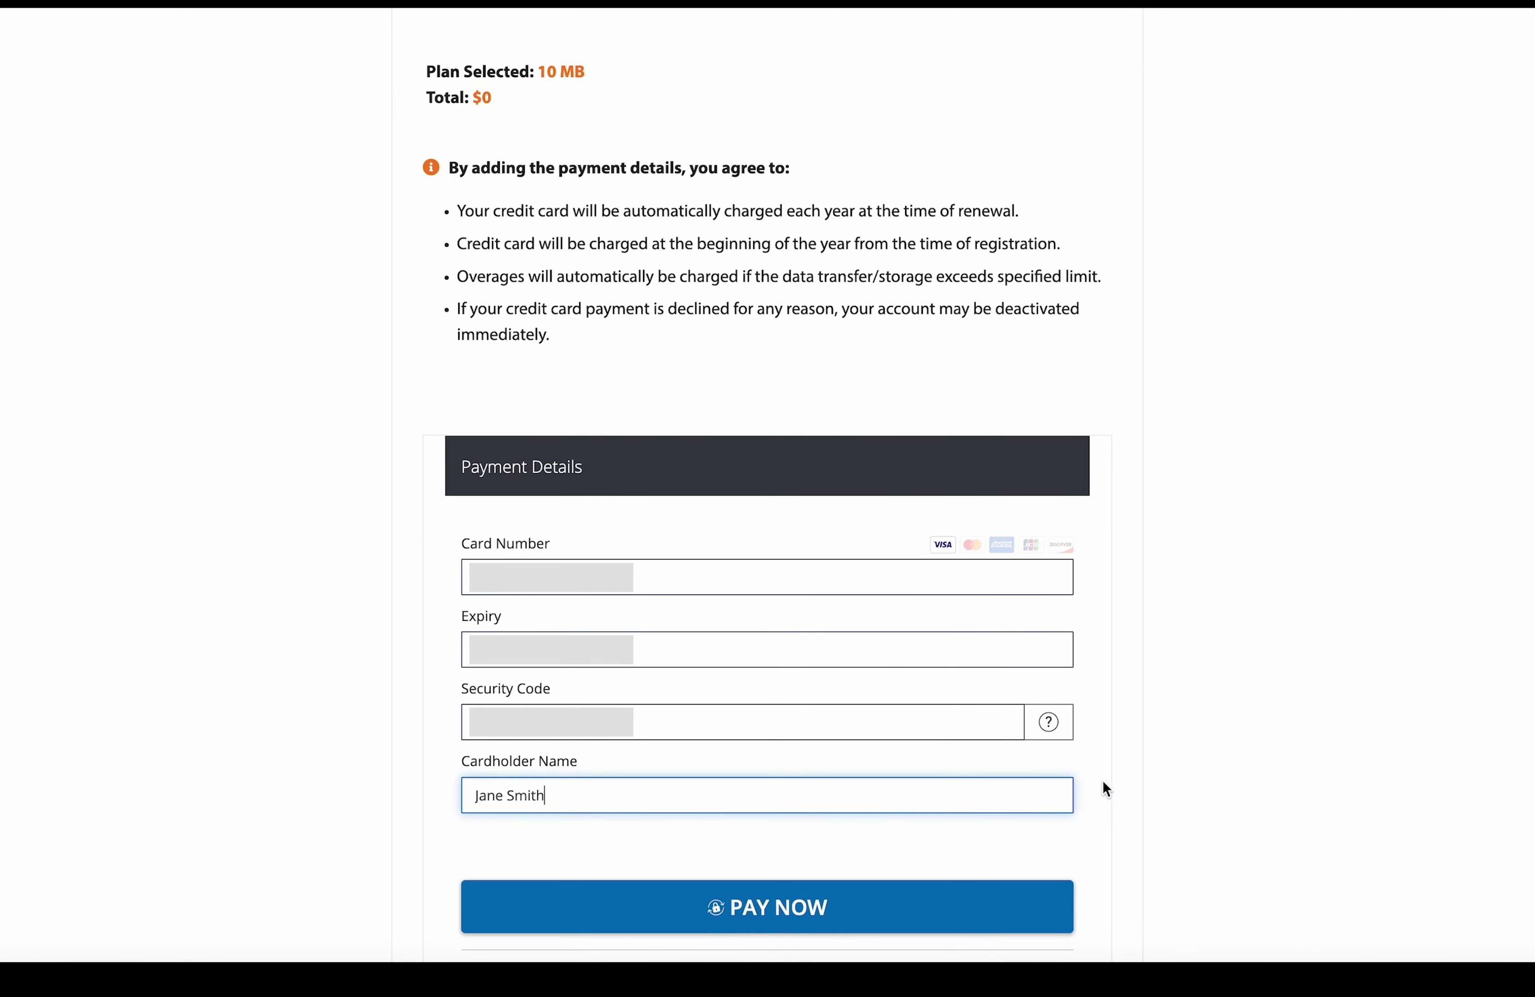
pyautogui.scroll(-3, 1329, 655)
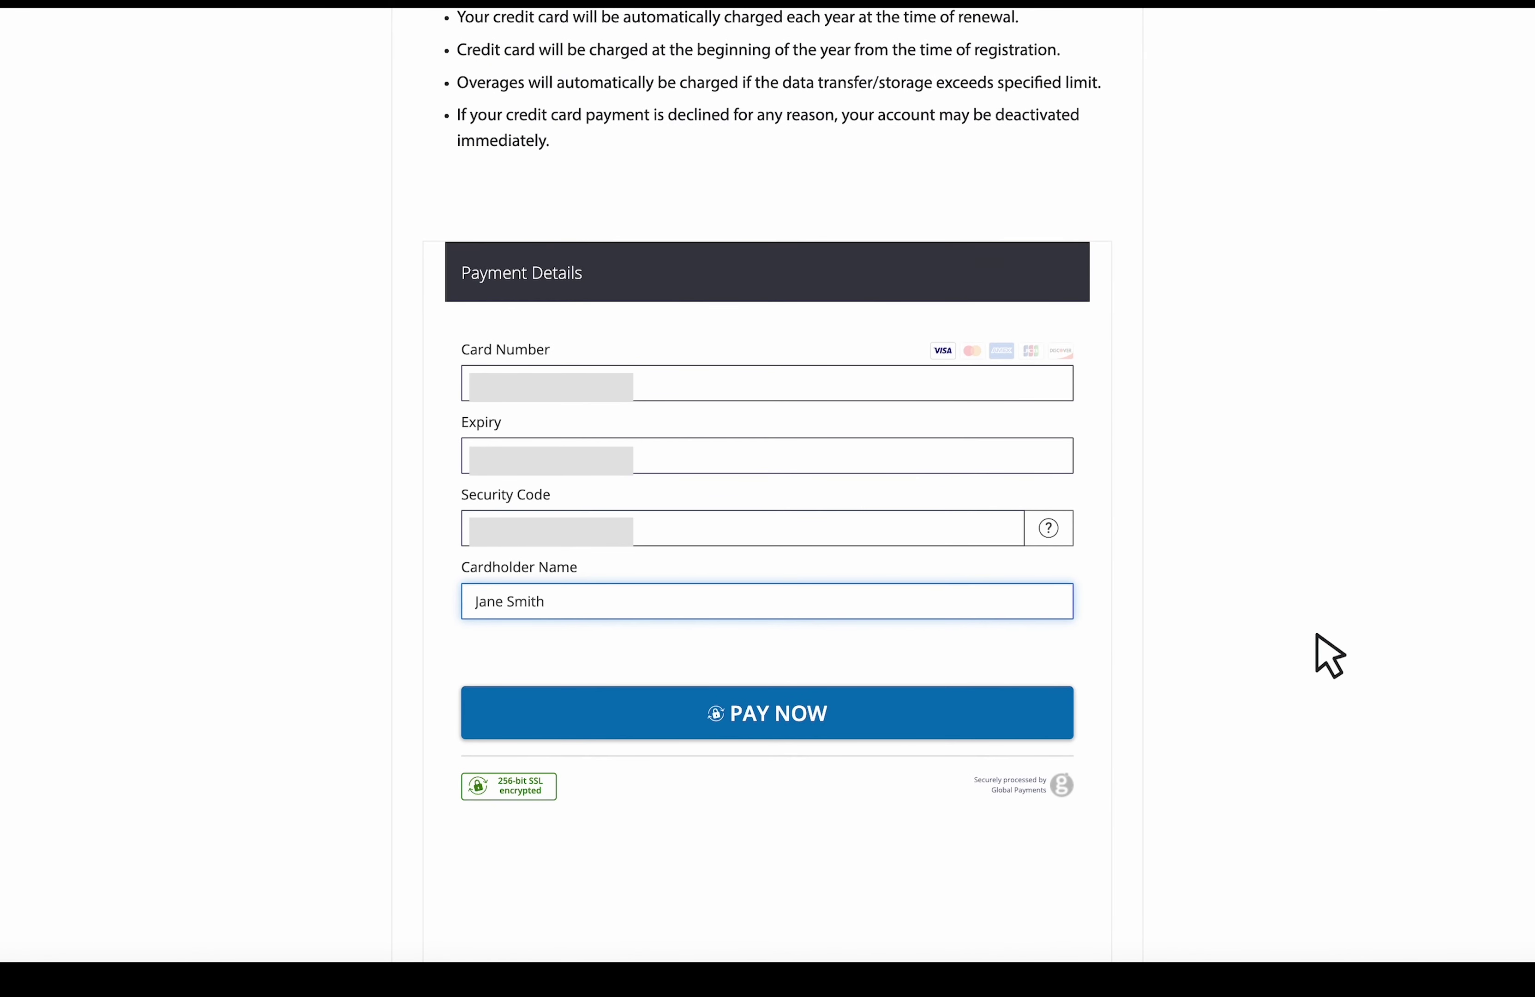
pyautogui.click(783, 719)
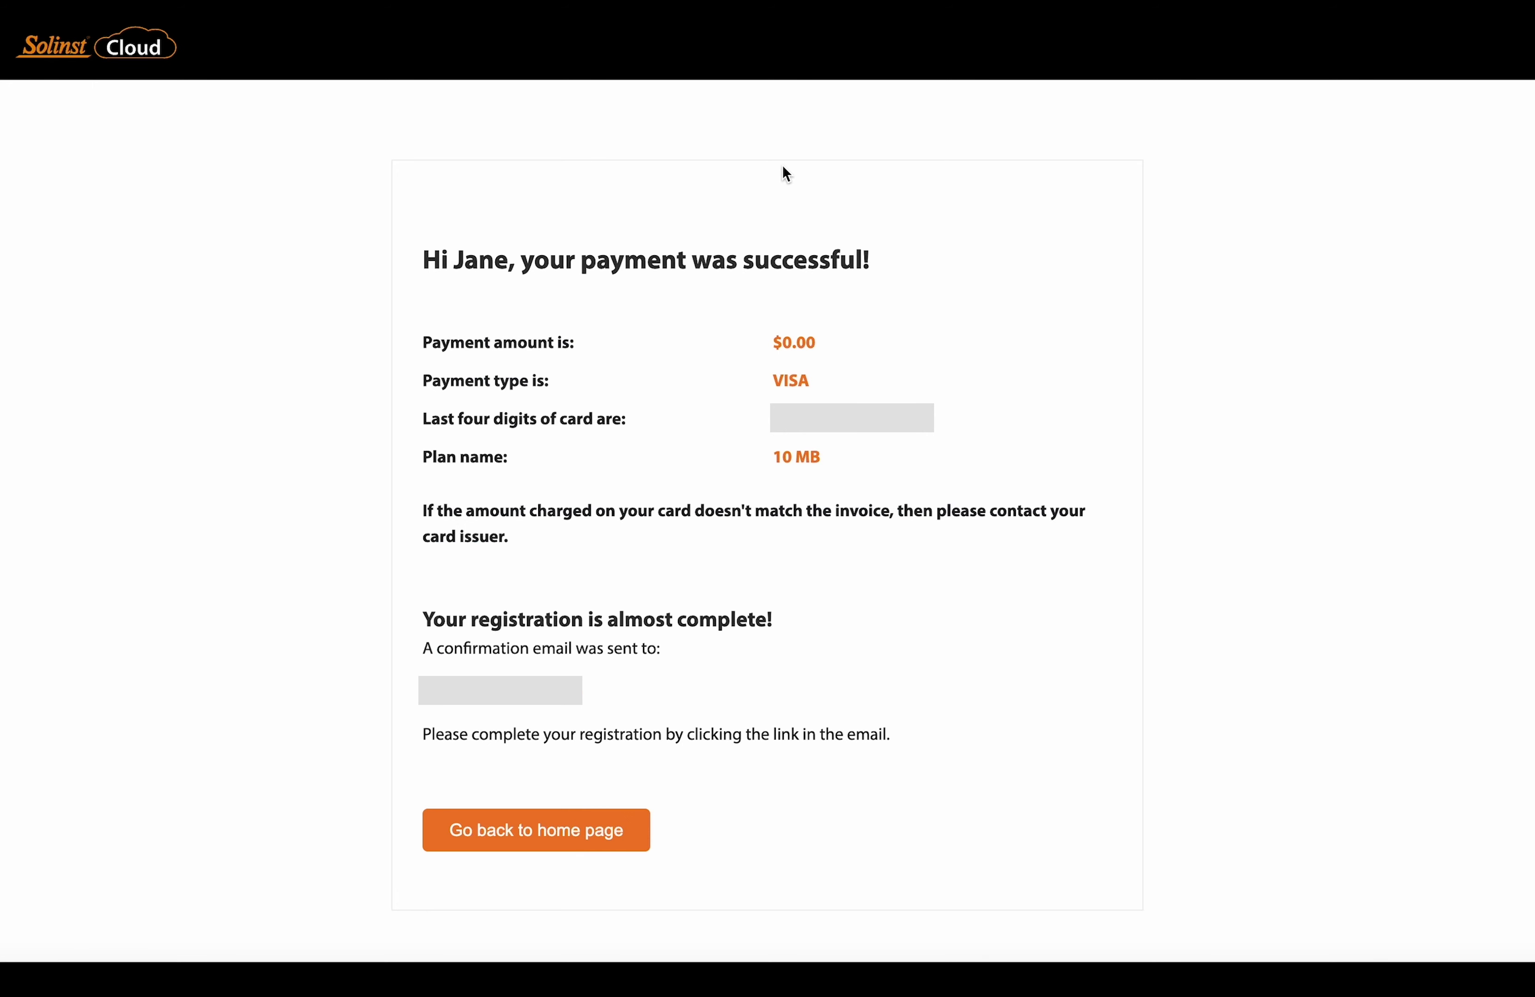
# Return to the Solinst Cloud home page and scroll down to the login form
pyautogui.click(568, 834)
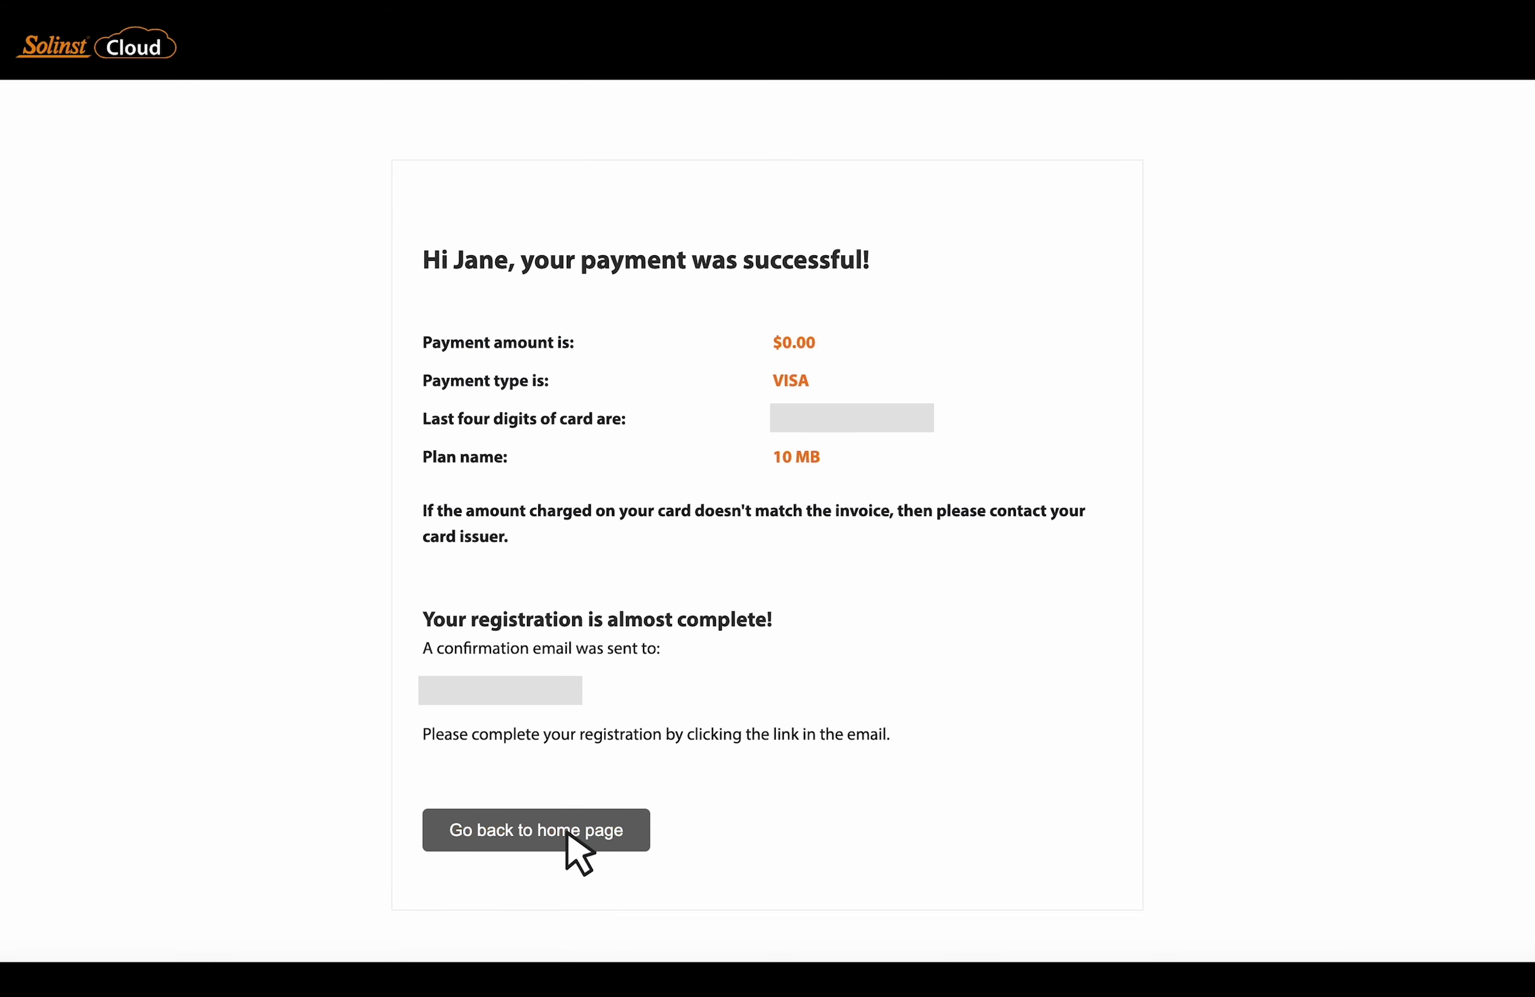
pyautogui.scroll(-10, 429, 761)
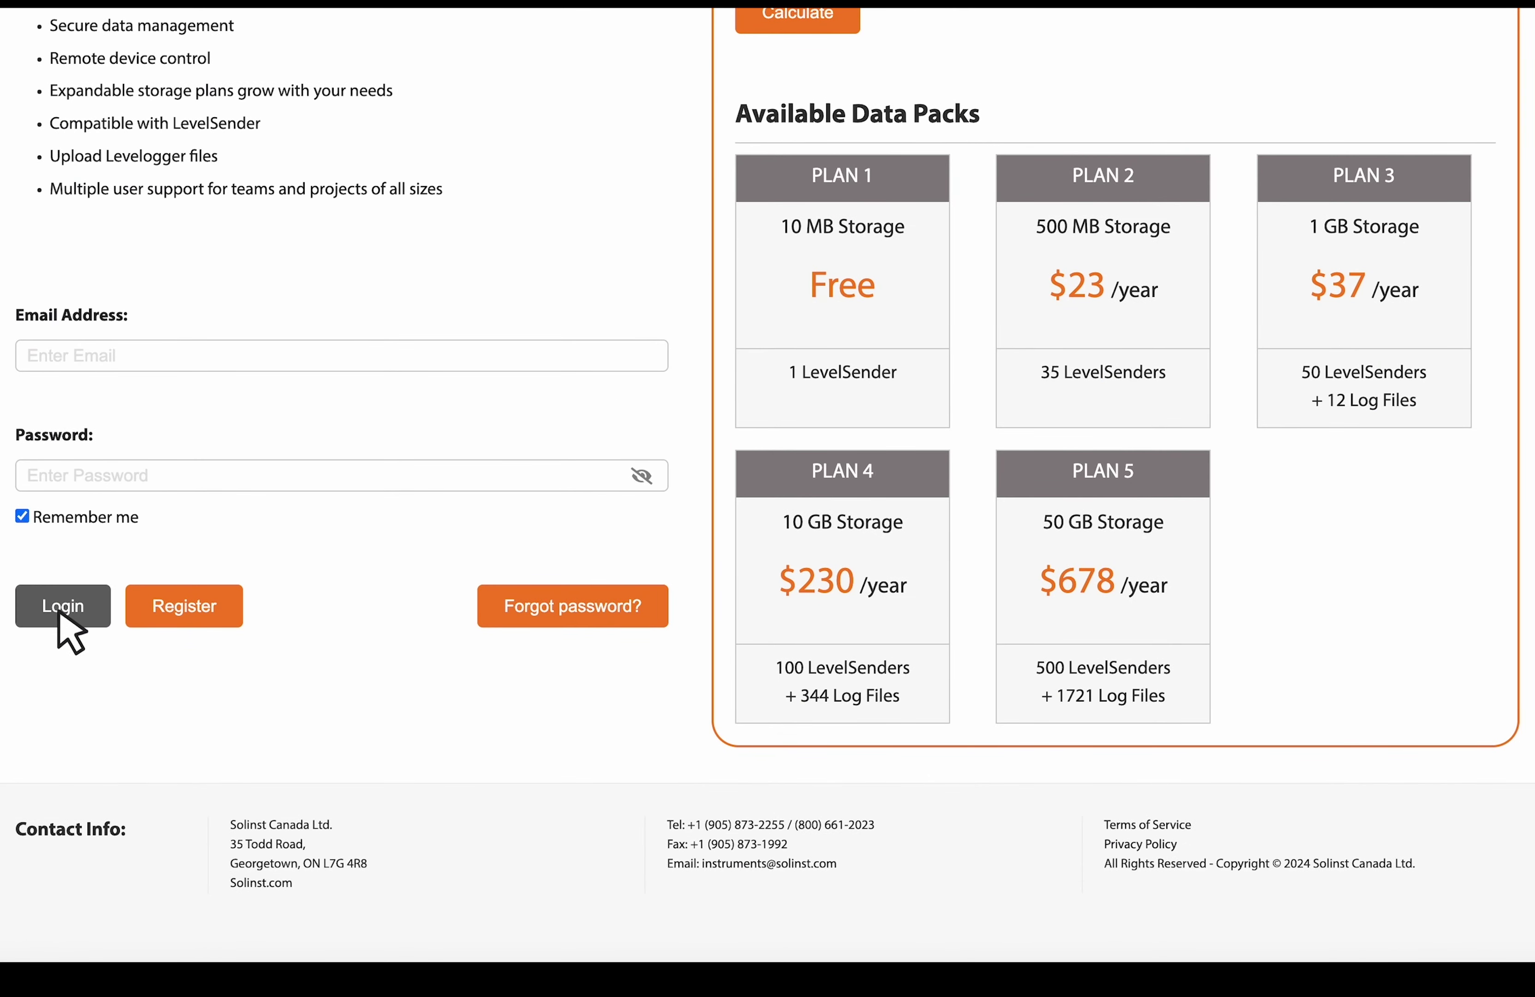